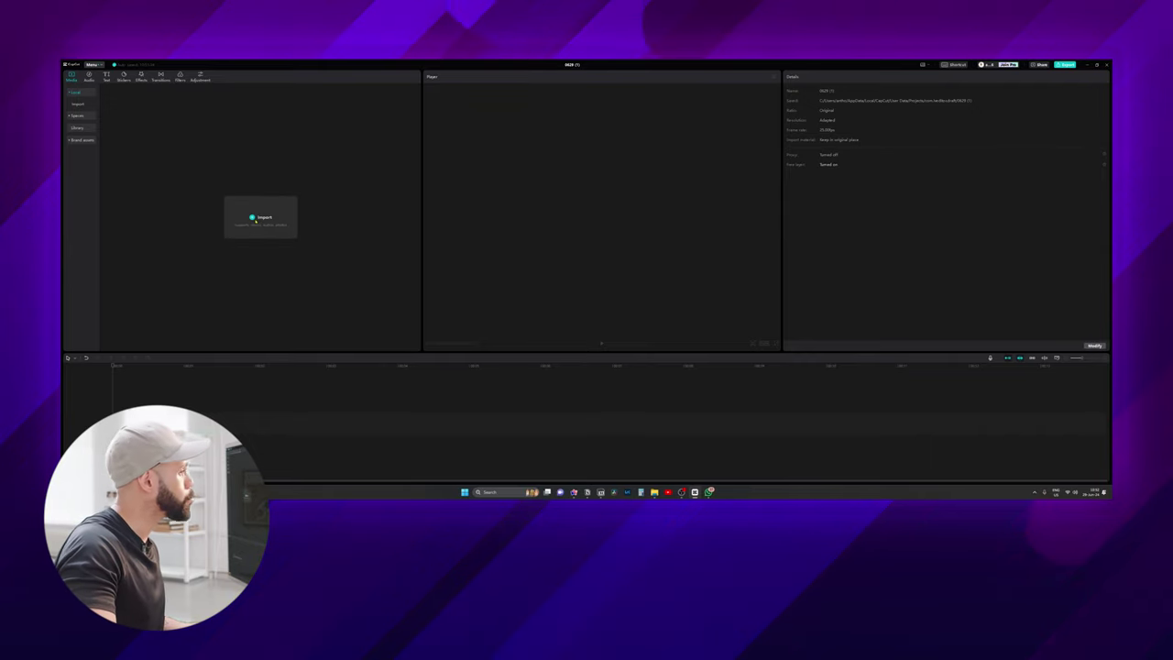
# Step: Import the colour chart video from its subfolder in LUTs Resources Folder into the project media
pyautogui.click(255, 222)
pyautogui.click(739, 118)
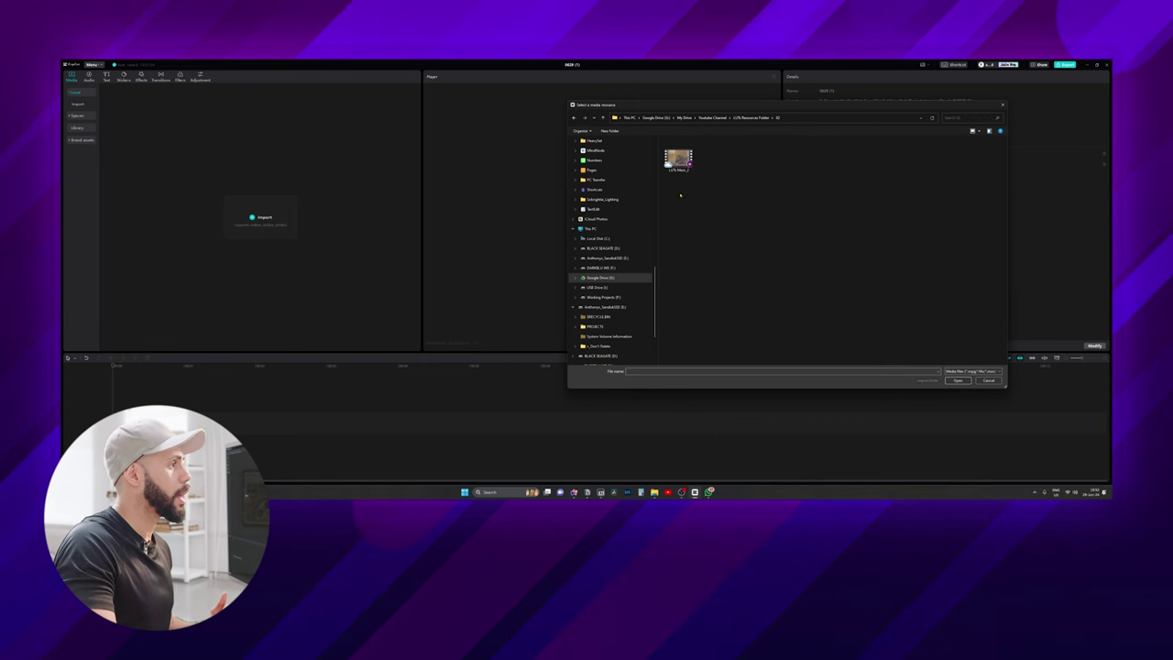
pyautogui.click(677, 158)
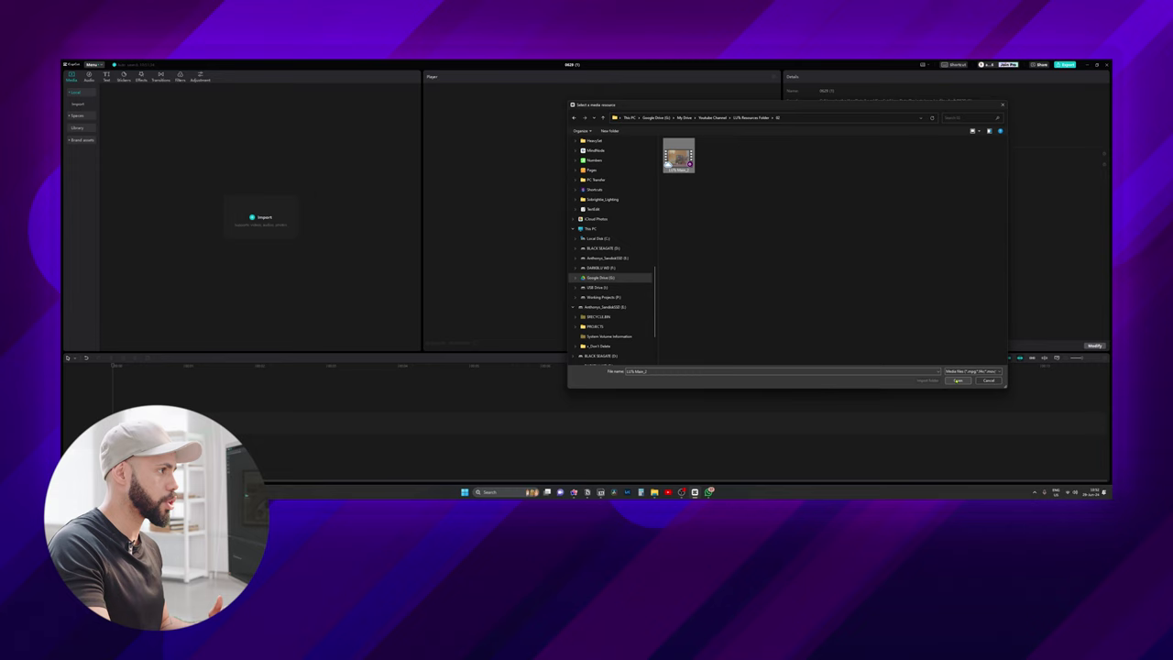
pyautogui.click(957, 381)
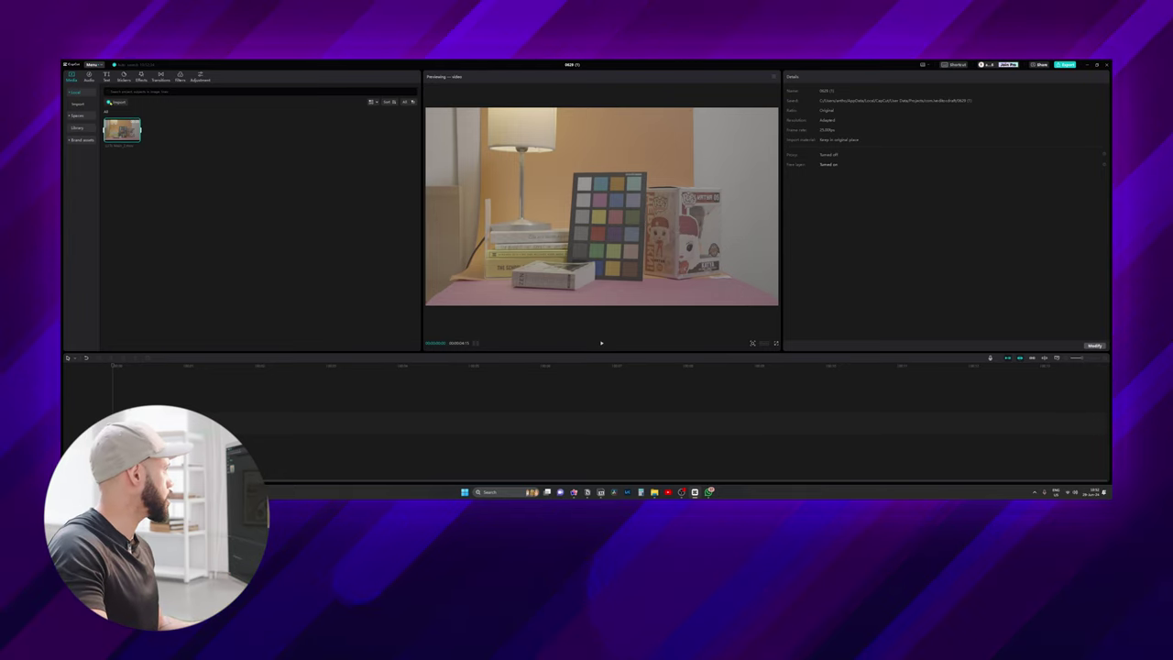
# Step: Import the second video, of the man eating from a bowl, from its subfolder in LUTs Resources Folder
pyautogui.click(157, 109)
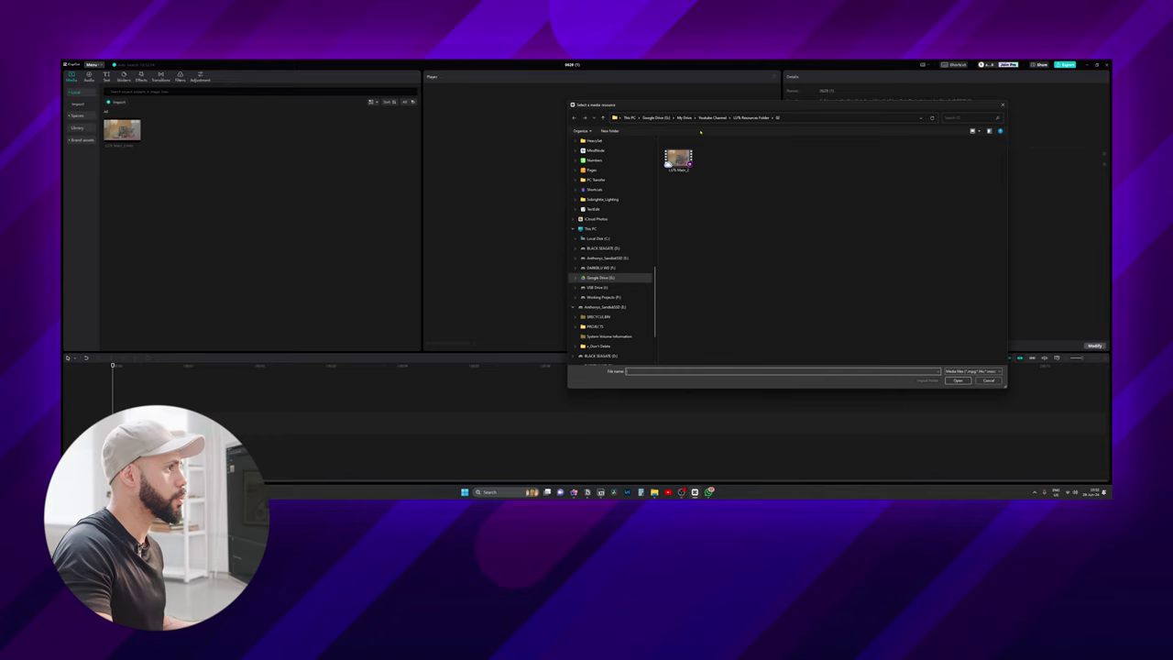
pyautogui.click(753, 117)
pyautogui.doubleClick(730, 169)
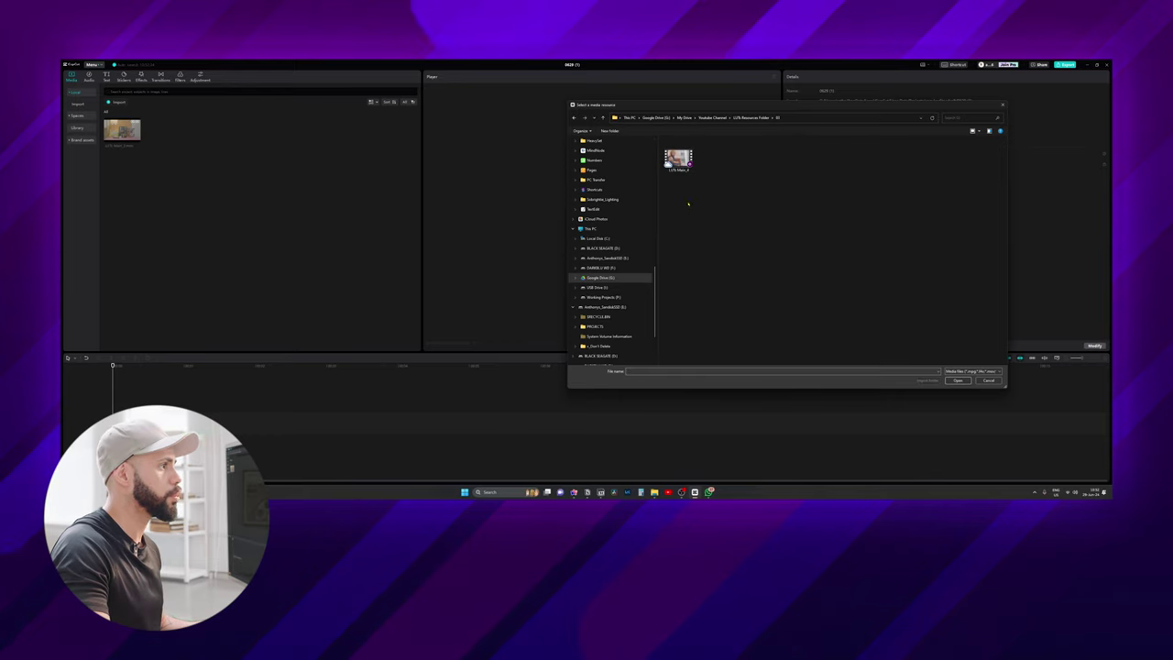
pyautogui.click(678, 158)
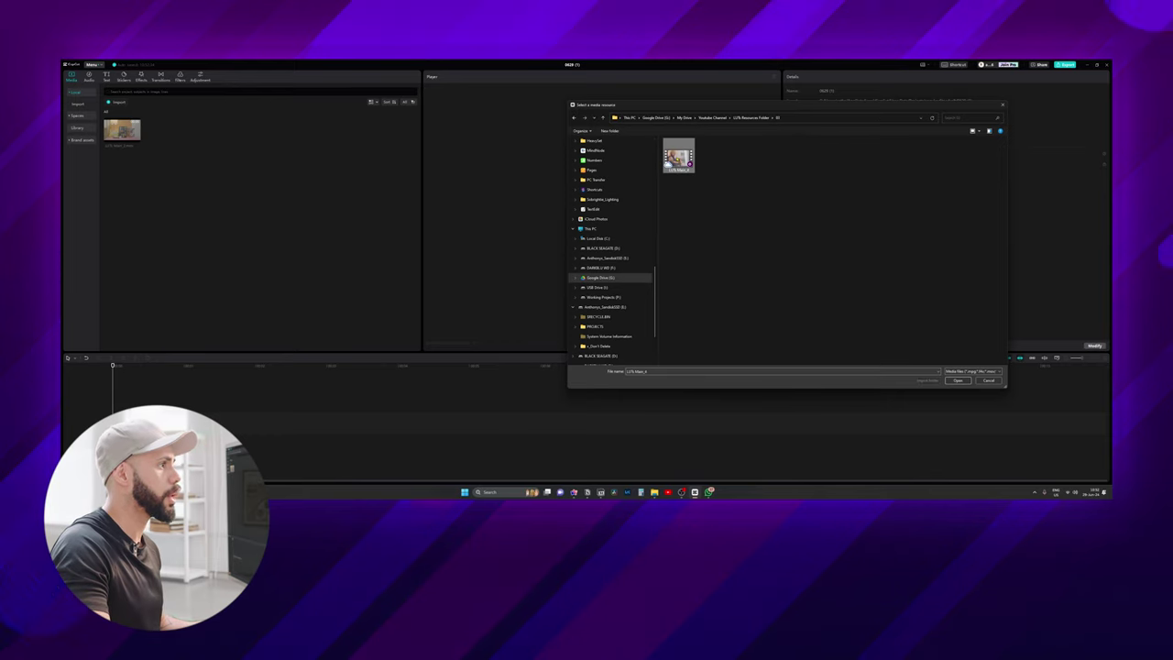
pyautogui.click(956, 381)
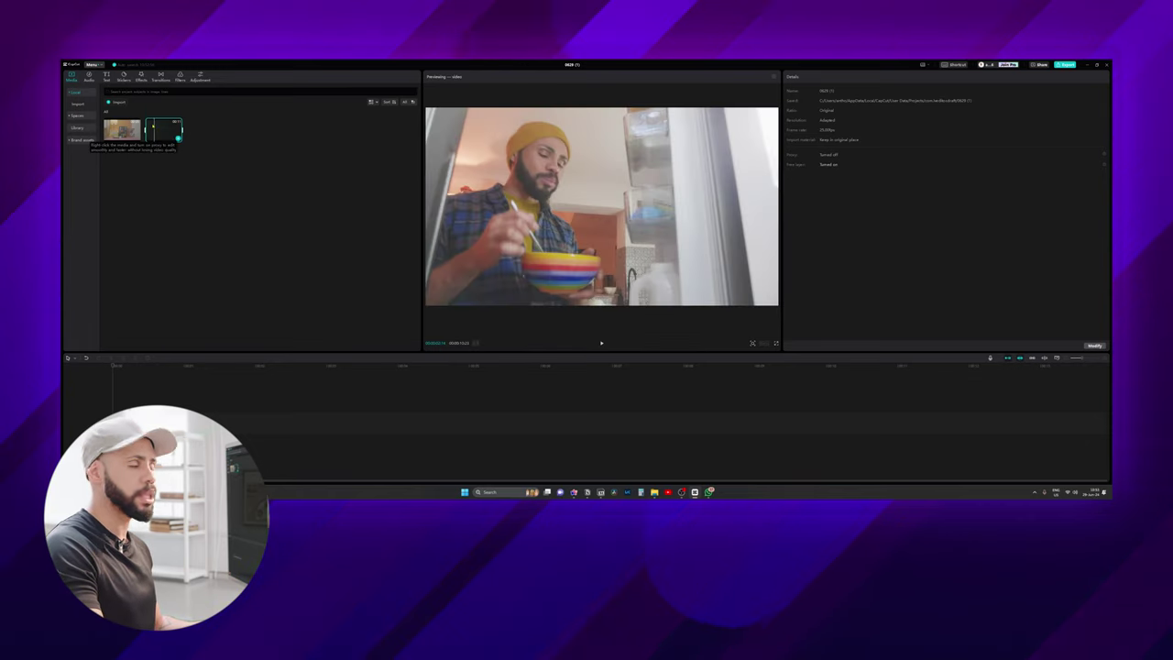
# Step: Place the colour chart clip on the timeline, followed directly by the clip of the man eating from a bowl
pyautogui.moveTo(174, 131); pyautogui.dragTo(156, 419)
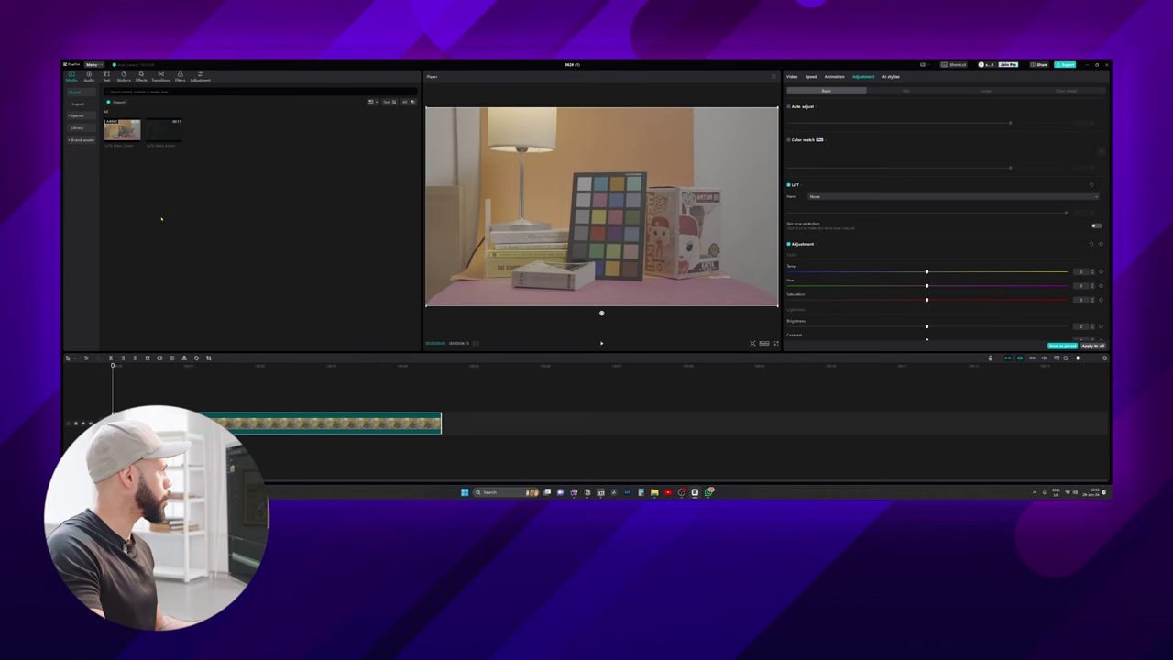
pyautogui.click(177, 137)
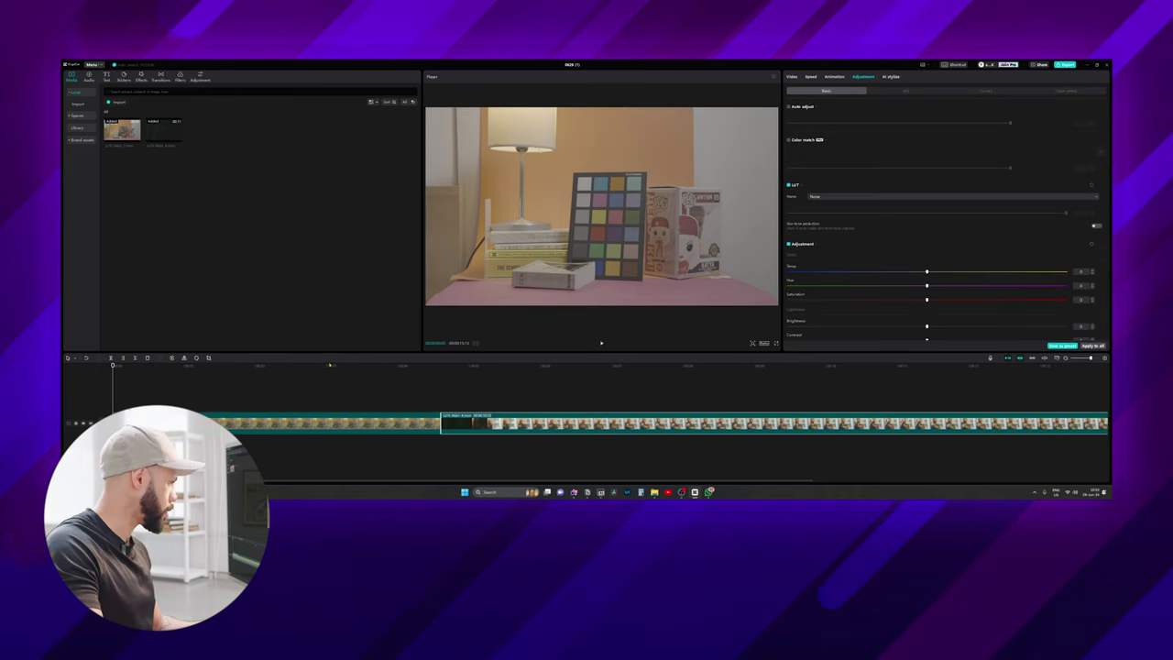
# Step: Try raising the contrast and saturation of the colour chart clip, and reset its basic adjustments
pyautogui.scroll(-3, 902, 259)
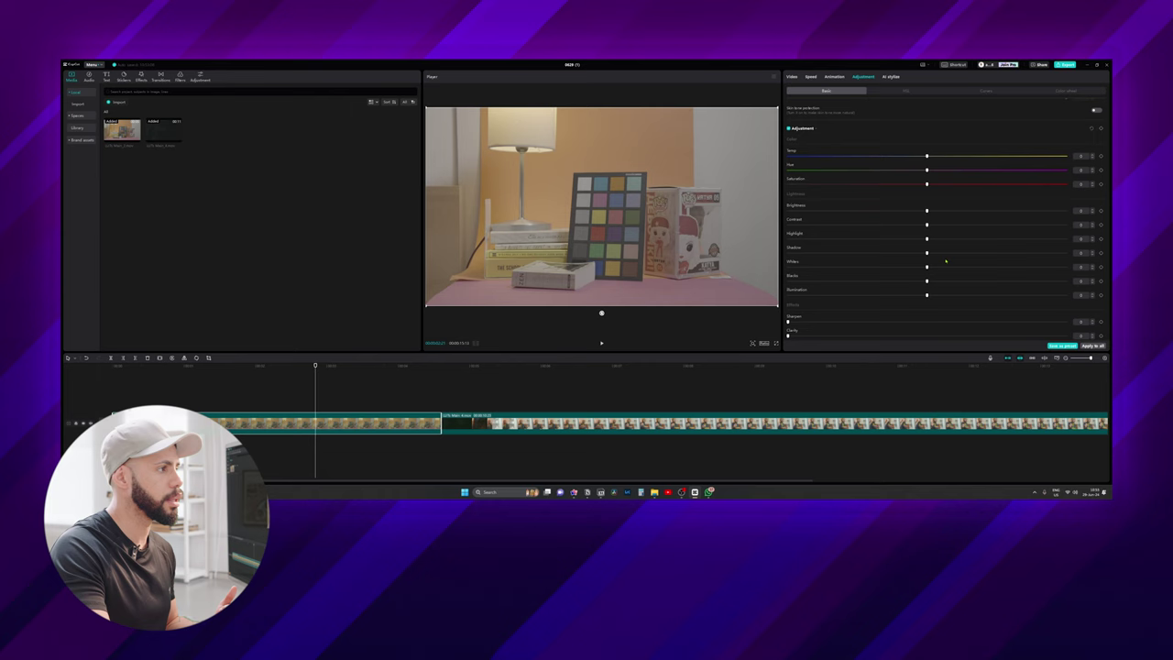
pyautogui.moveTo(947, 232); pyautogui.dragTo(1001, 228)
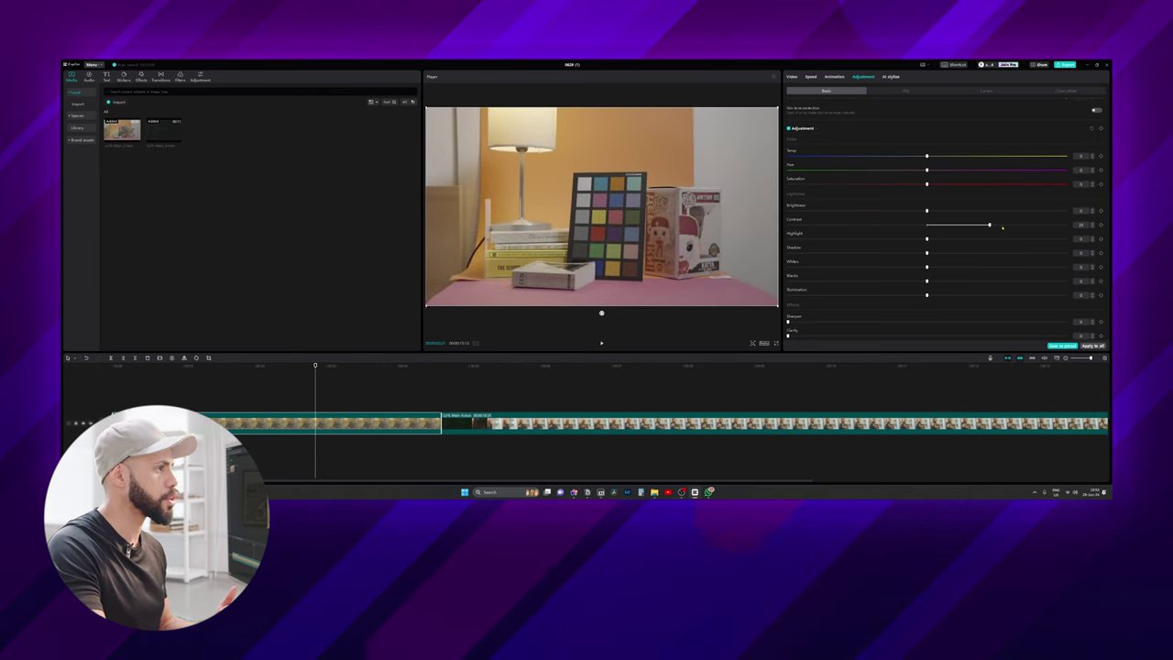
pyautogui.moveTo(963, 190); pyautogui.dragTo(1005, 185)
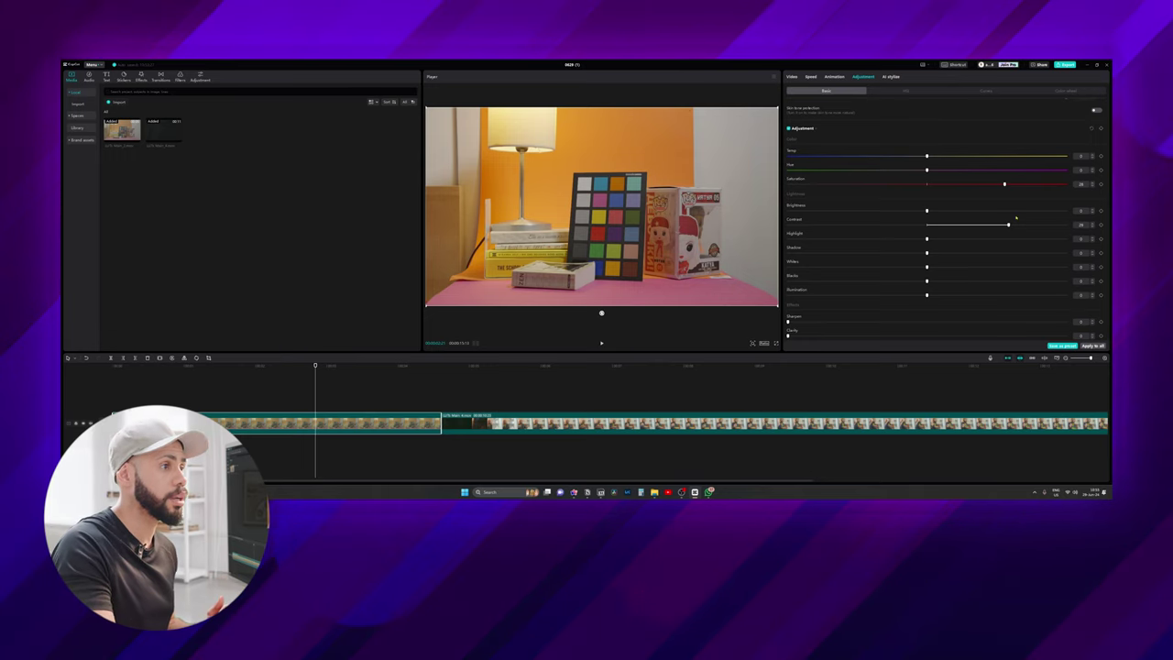
pyautogui.click(1090, 129)
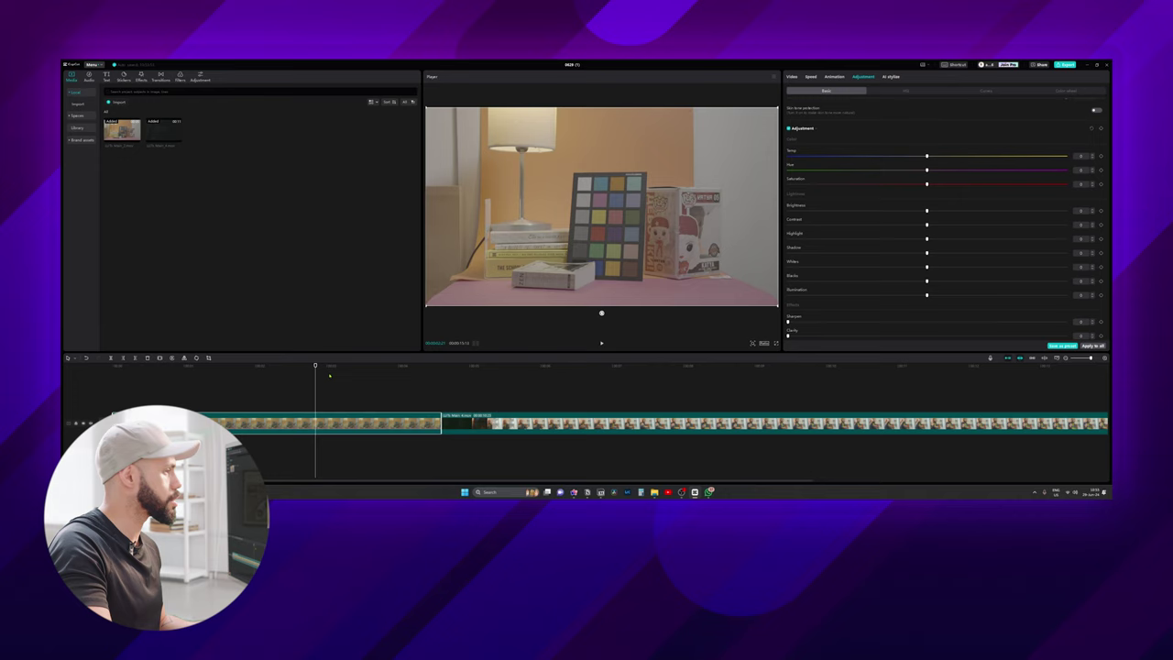
# Step: Switch the colour chart clip's LUT option off and on again, and check which LUTs are available for it
pyautogui.scroll(3, 914, 152)
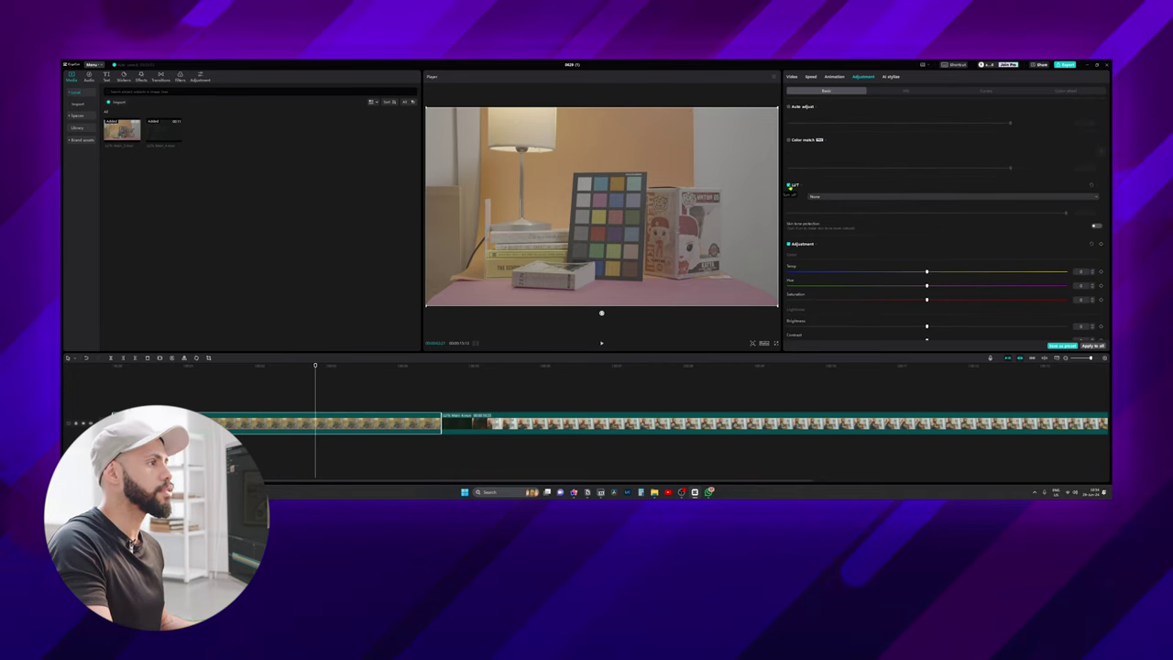
pyautogui.click(788, 186)
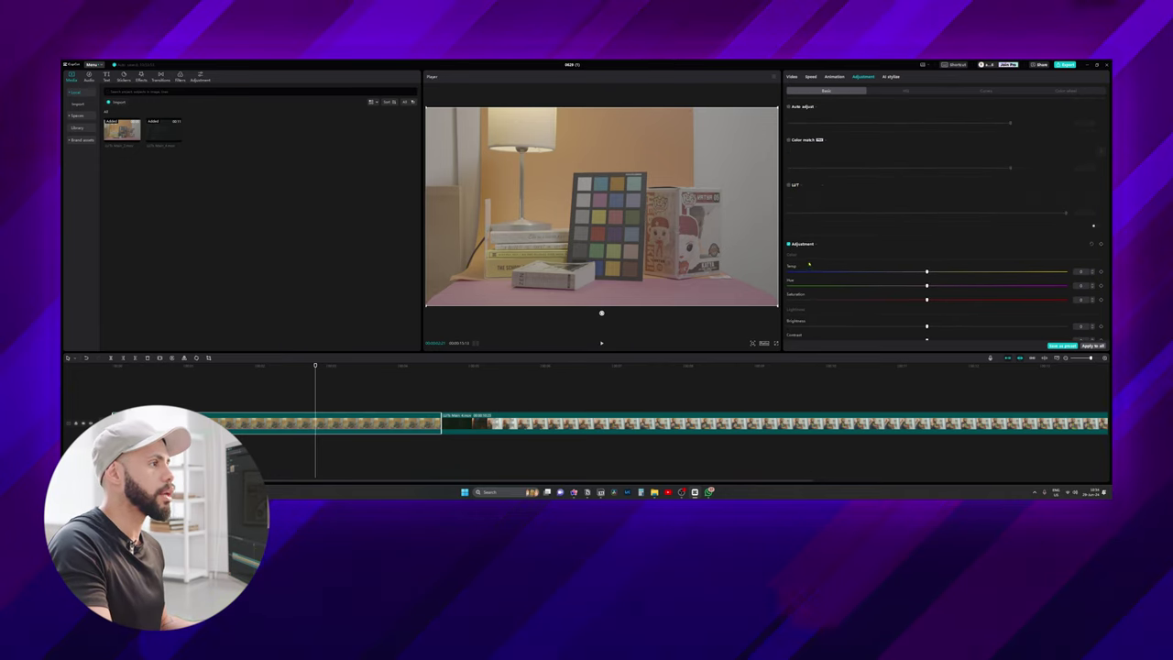
pyautogui.click(788, 186)
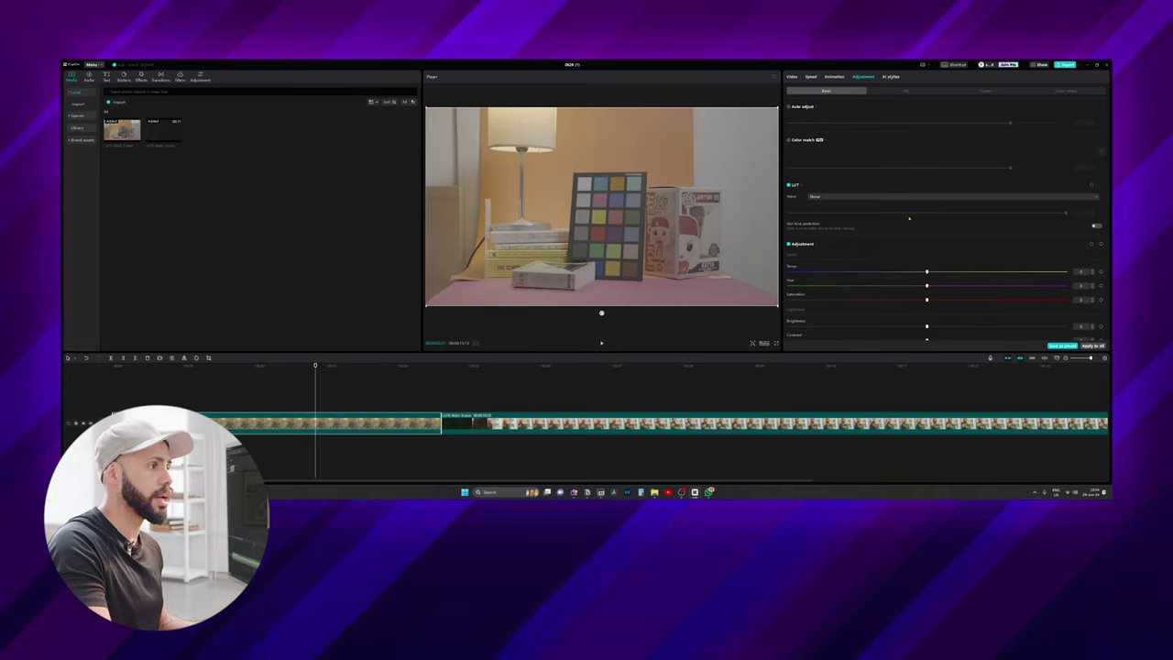
pyautogui.click(859, 196)
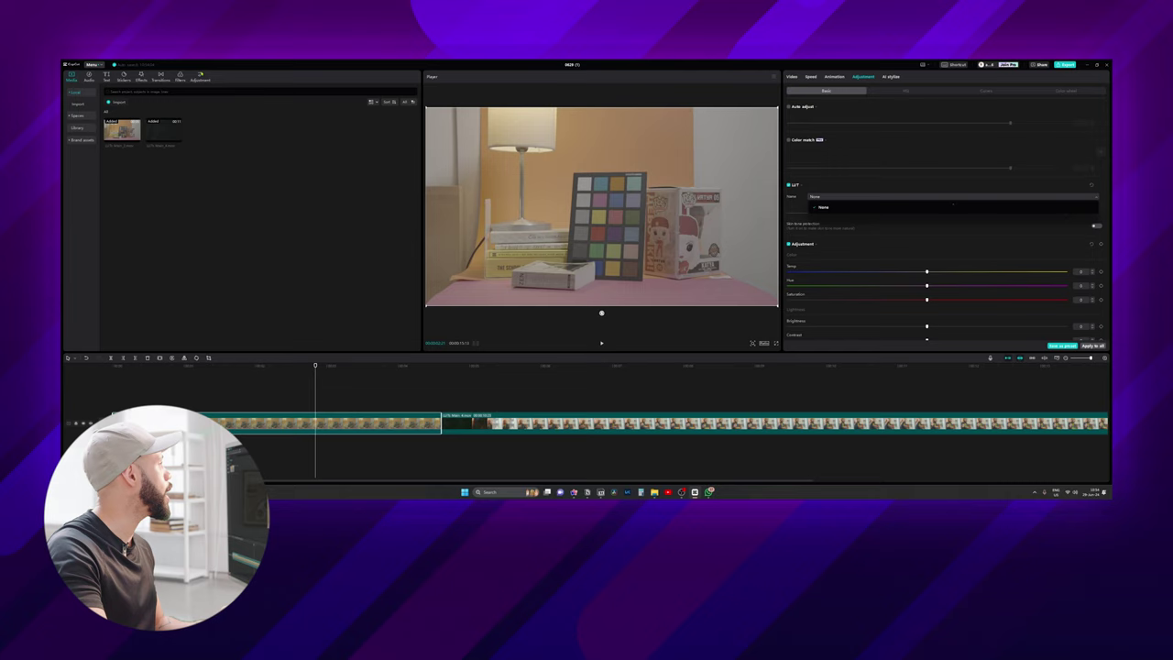
# Step: Import the Eating Cereal inside the fridge LUT .cube file from LUTs Resources Folder into the LUT library
pyautogui.click(200, 80)
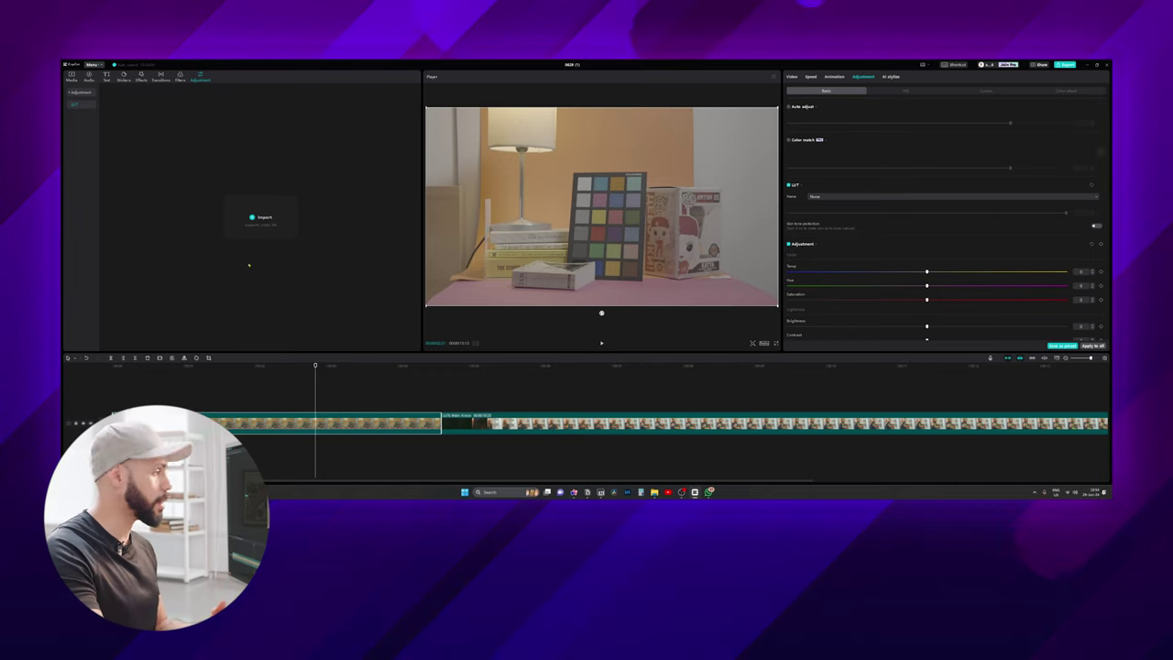
pyautogui.click(258, 217)
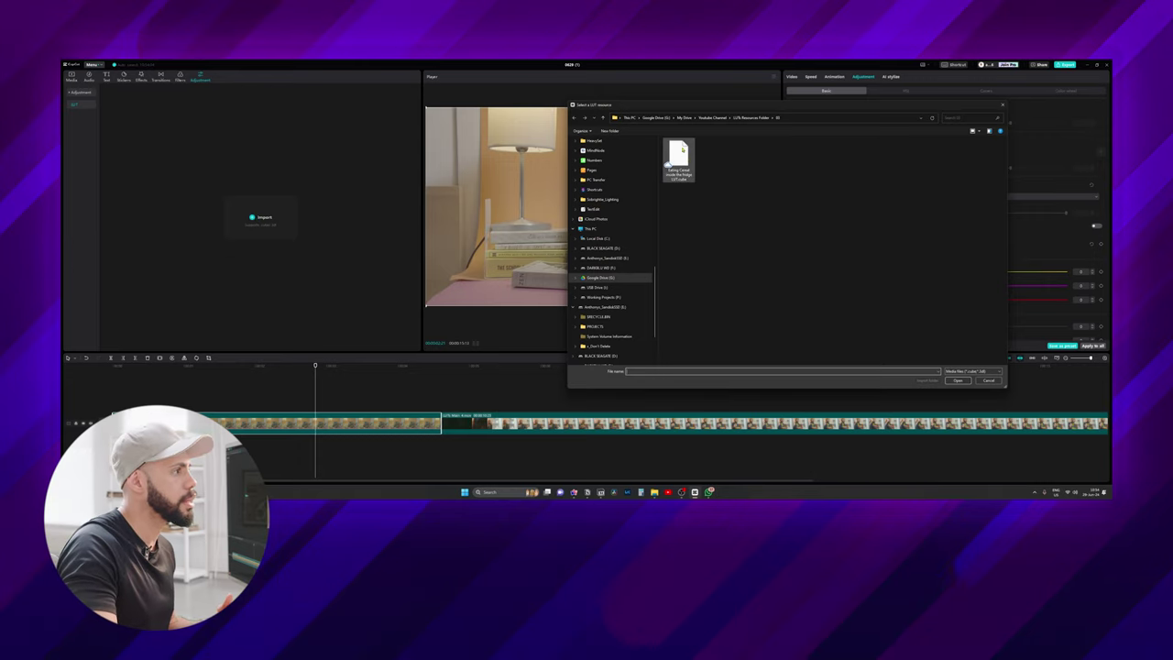
pyautogui.click(750, 117)
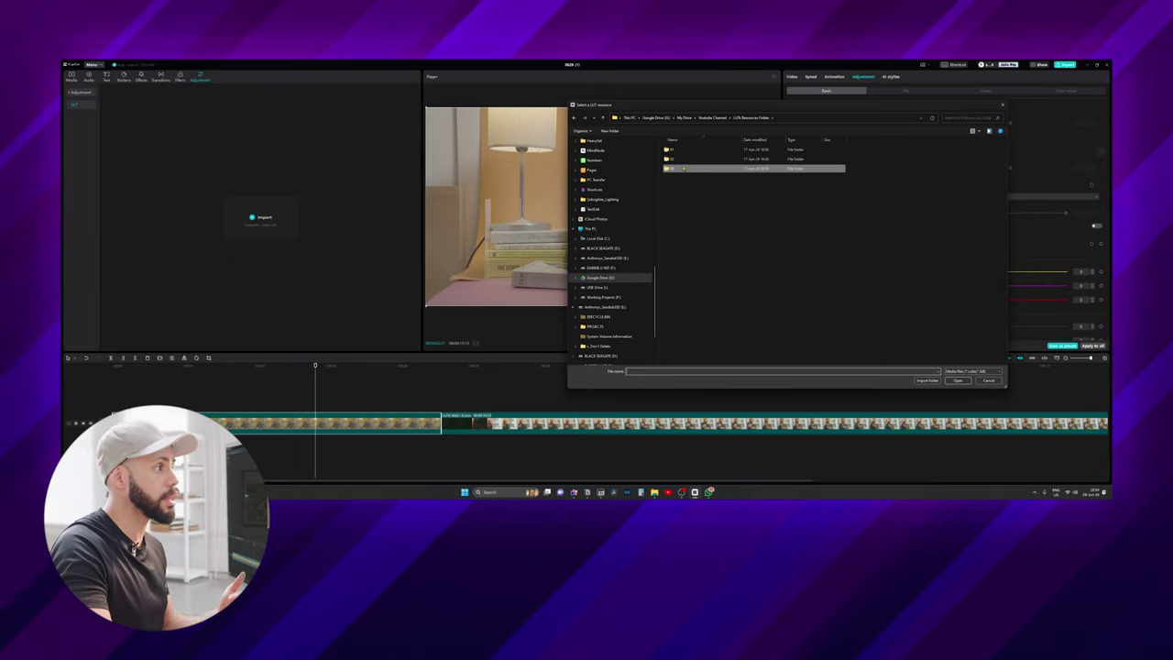
pyautogui.doubleClick(667, 169)
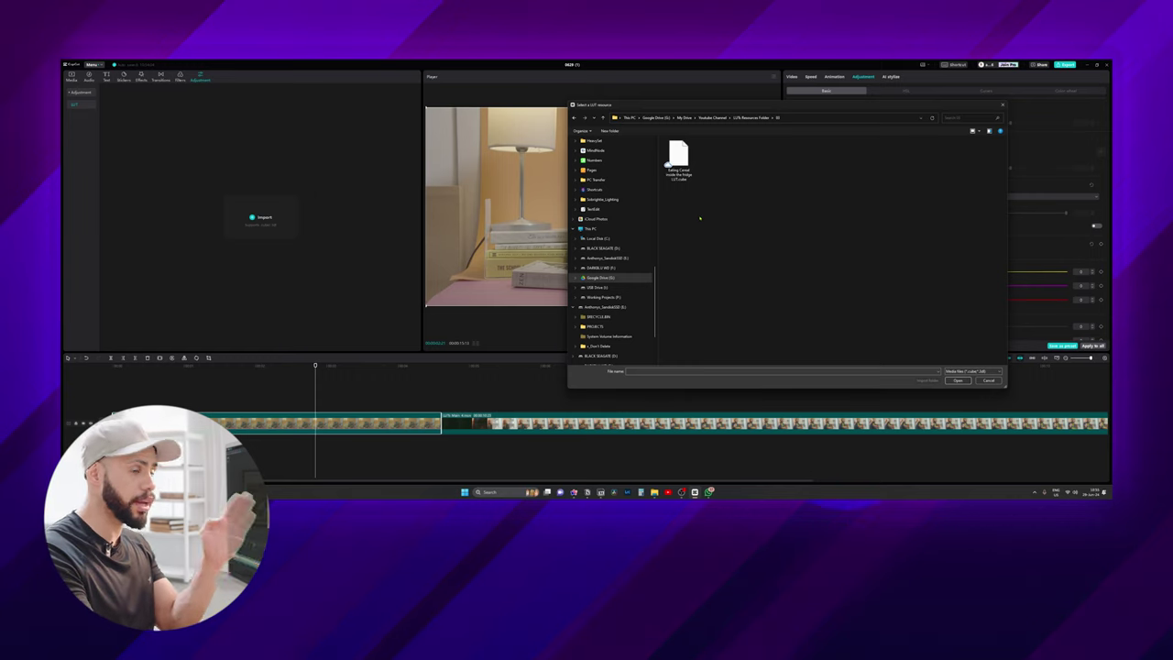
pyautogui.doubleClick(679, 162)
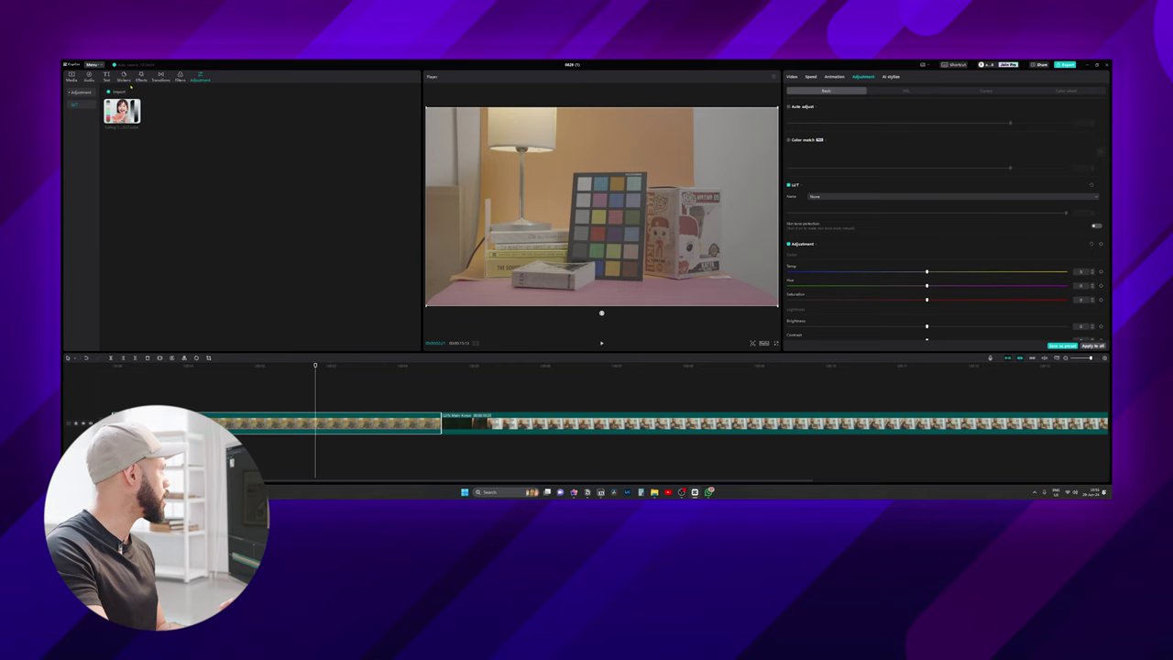
# Step: Import the S-log to Rec709 Conversion LUT .cube file from its subfolder into the LUT library
pyautogui.click(118, 91)
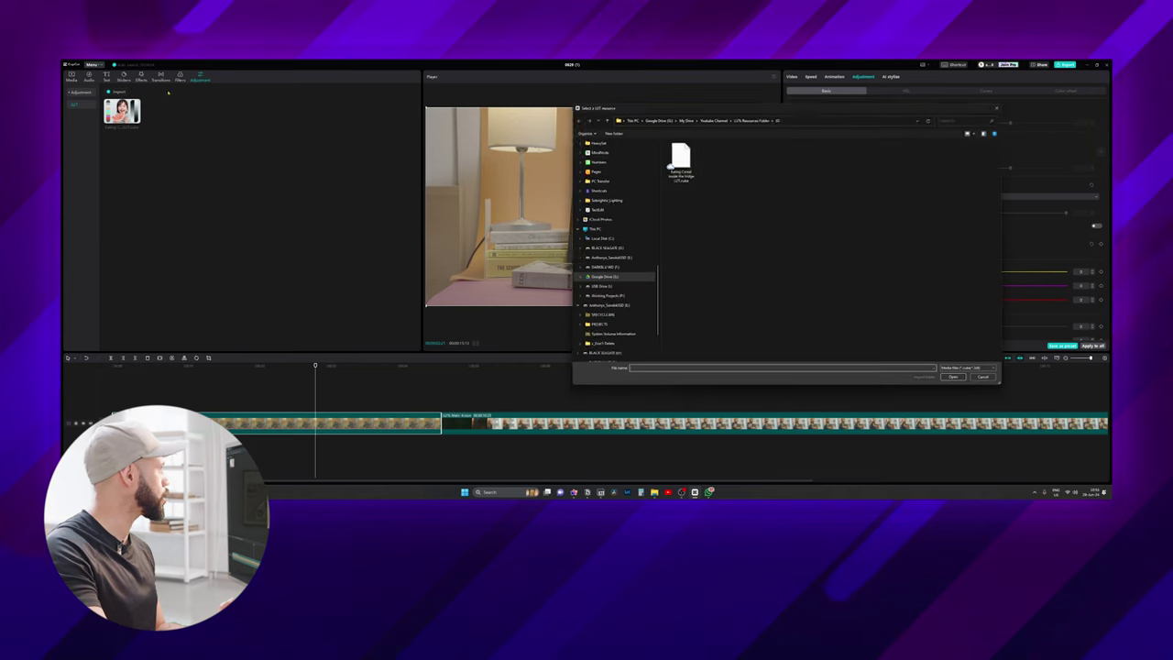
pyautogui.click(737, 117)
pyautogui.doubleClick(683, 157)
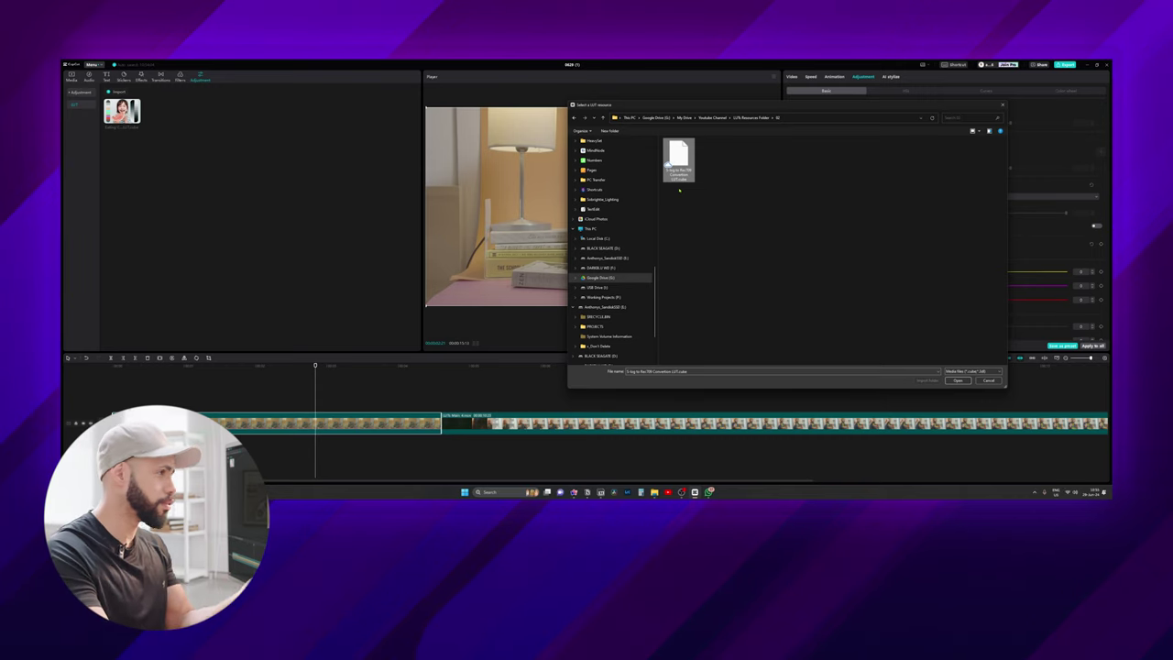
pyautogui.click(952, 380)
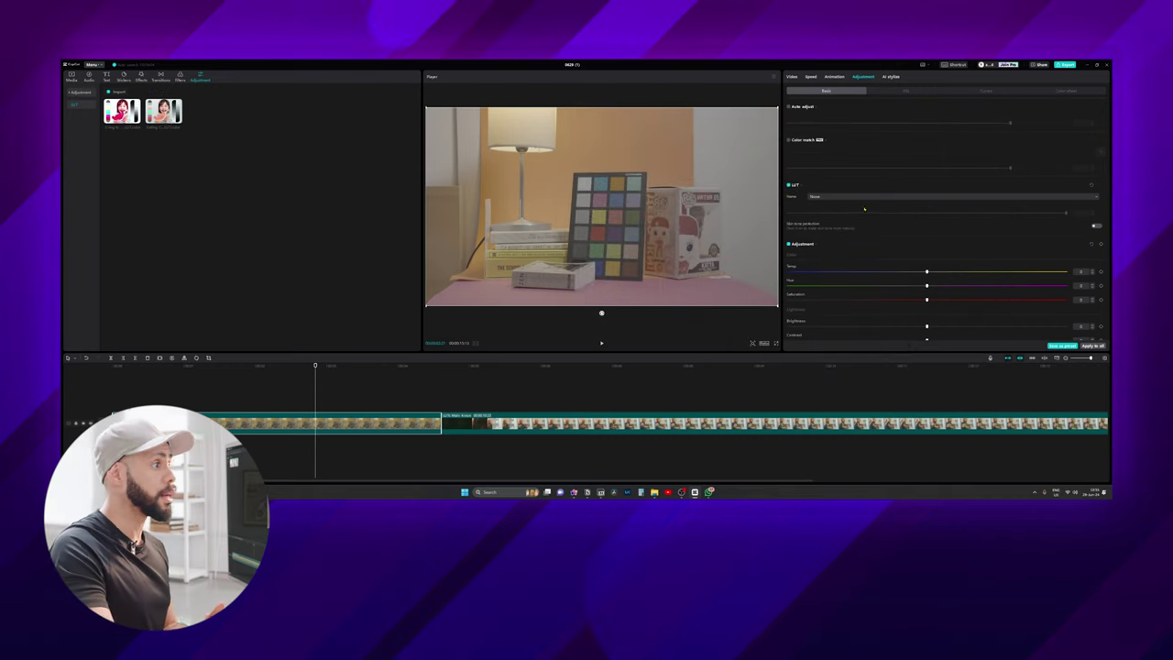
# Step: Try the S-log to Rec709 Conversion LUT directly on the colour chart clip, and undo the last change
pyautogui.click(298, 394)
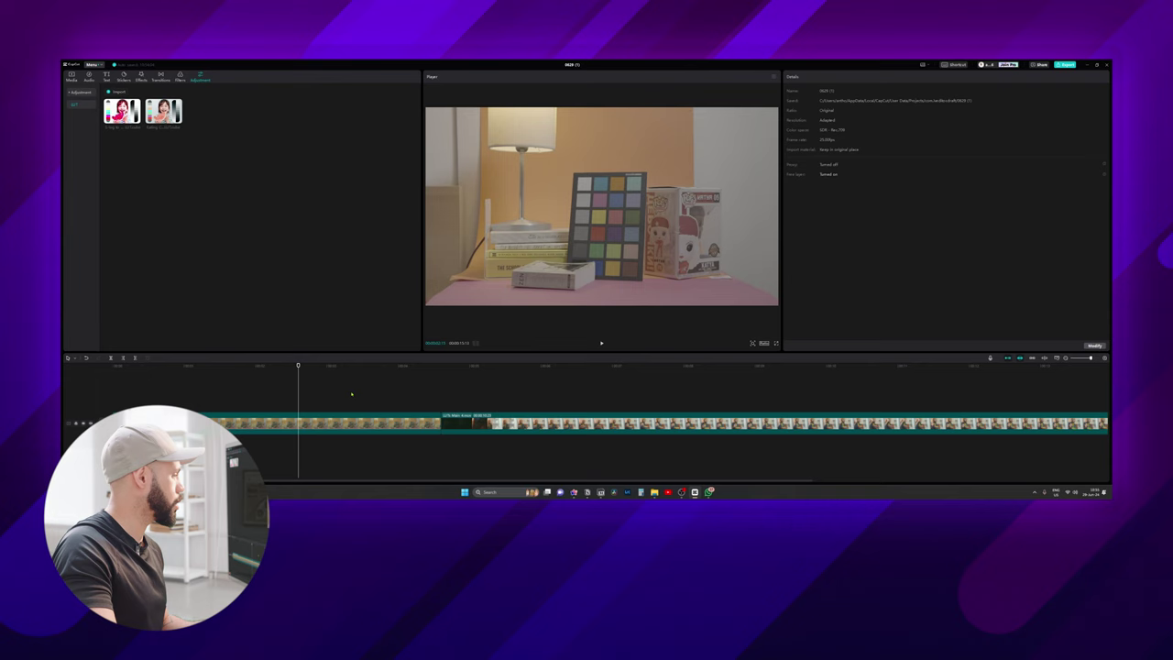
pyautogui.click(319, 425)
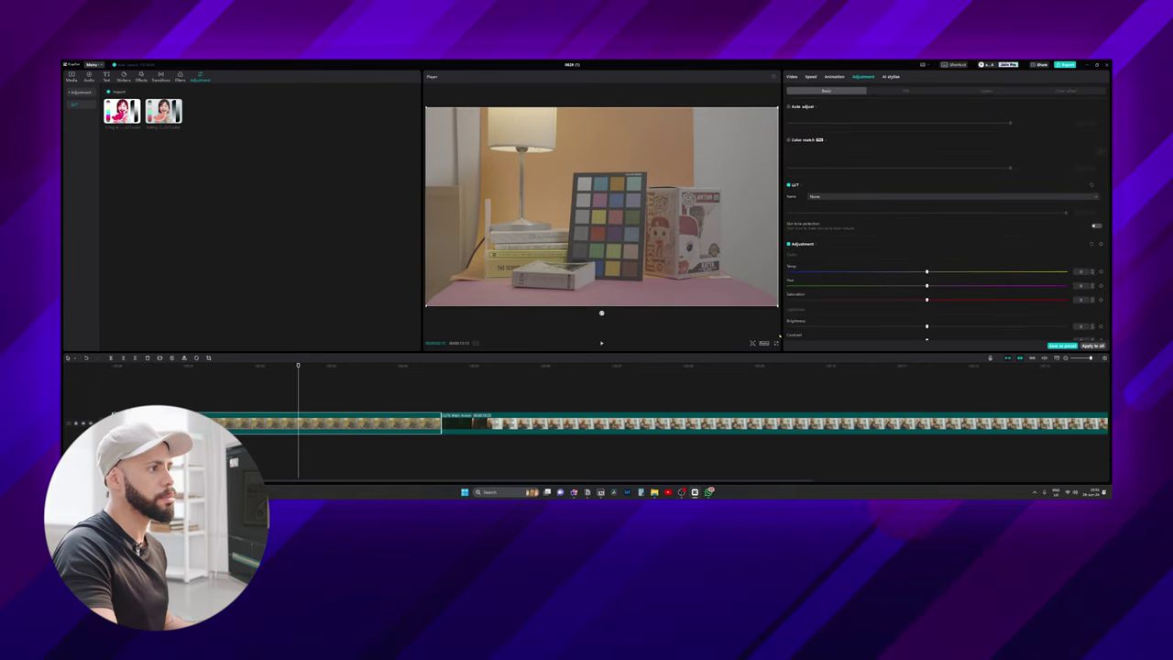
pyautogui.click(968, 196)
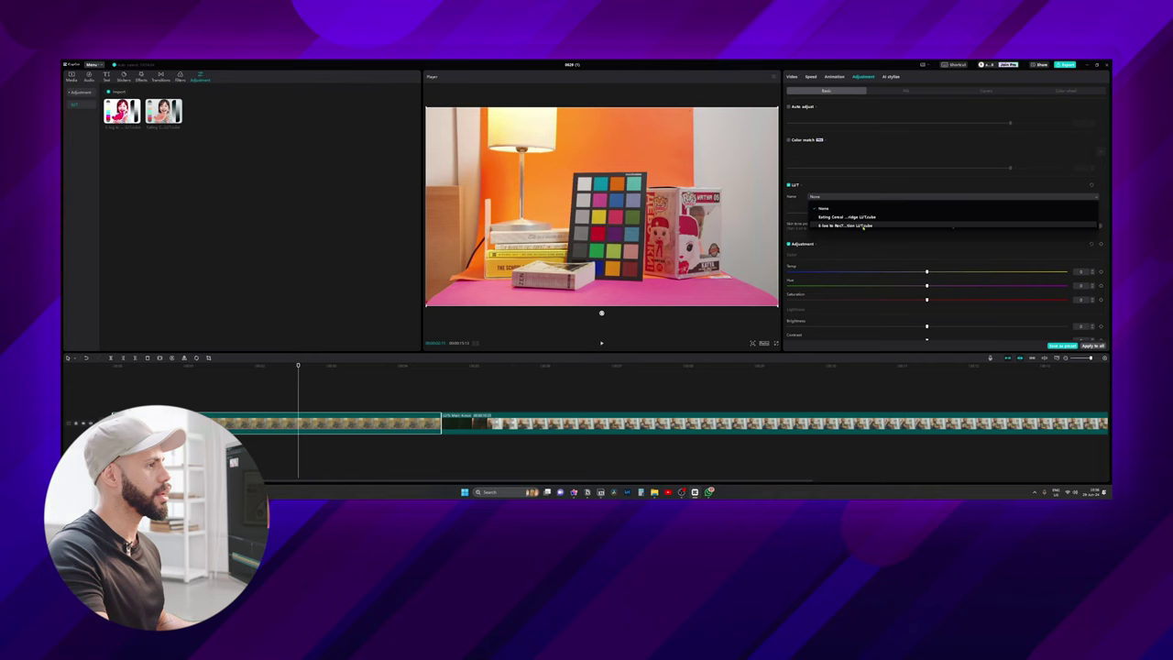
pyautogui.click(845, 225)
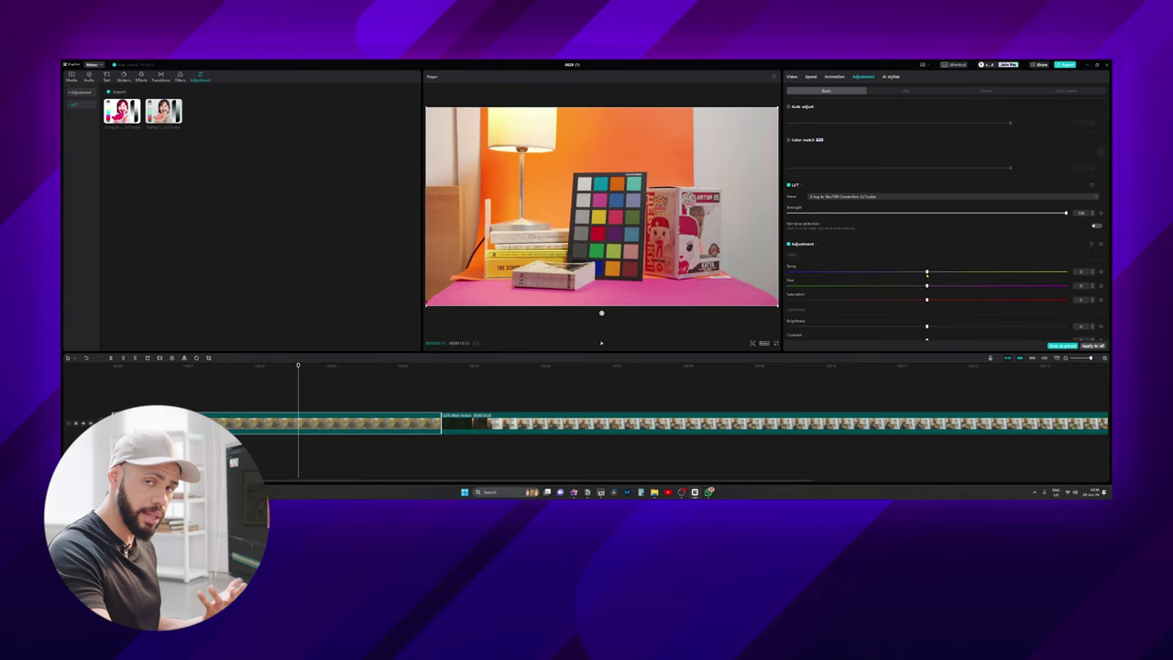
pyautogui.moveTo(926, 271)
pyautogui.mouseDown()
pyautogui.moveTo(1007, 272)
pyautogui.moveTo(882, 272)
pyautogui.moveTo(928, 285)
pyautogui.mouseUp()
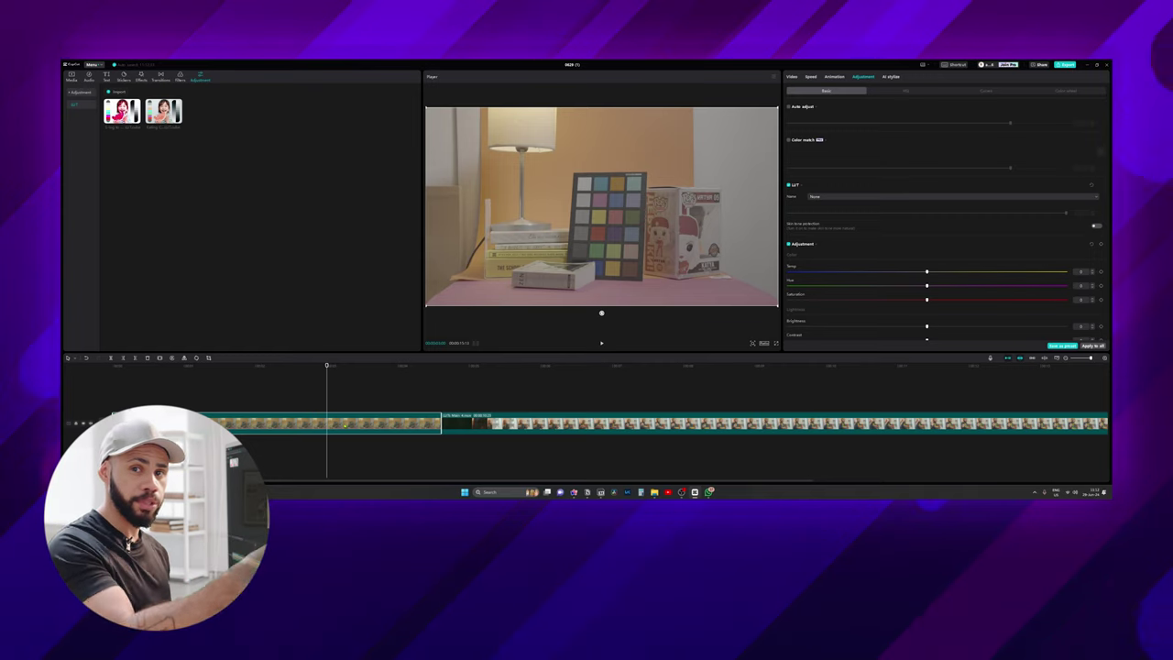
pyautogui.hotkey('ctrl', 'z')
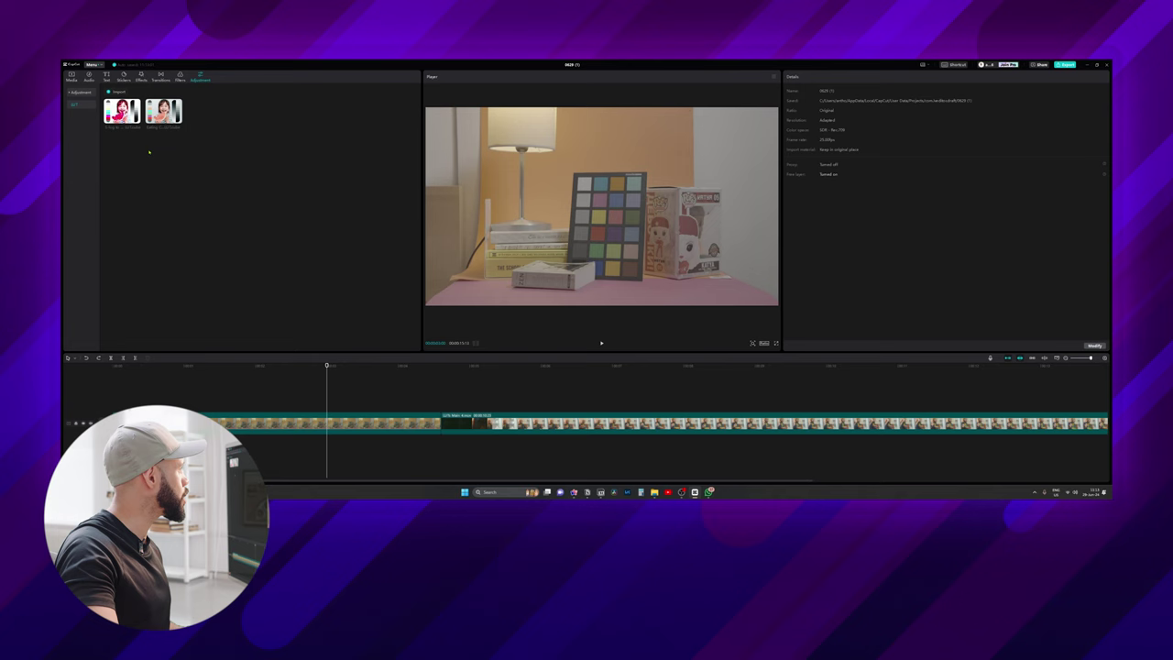
# Step: Add the S-log to Rec709 Conversion LUT as an adjustment layer above the clips and extend it well over the second clip
pyautogui.moveTo(165, 190); pyautogui.dragTo(245, 413)
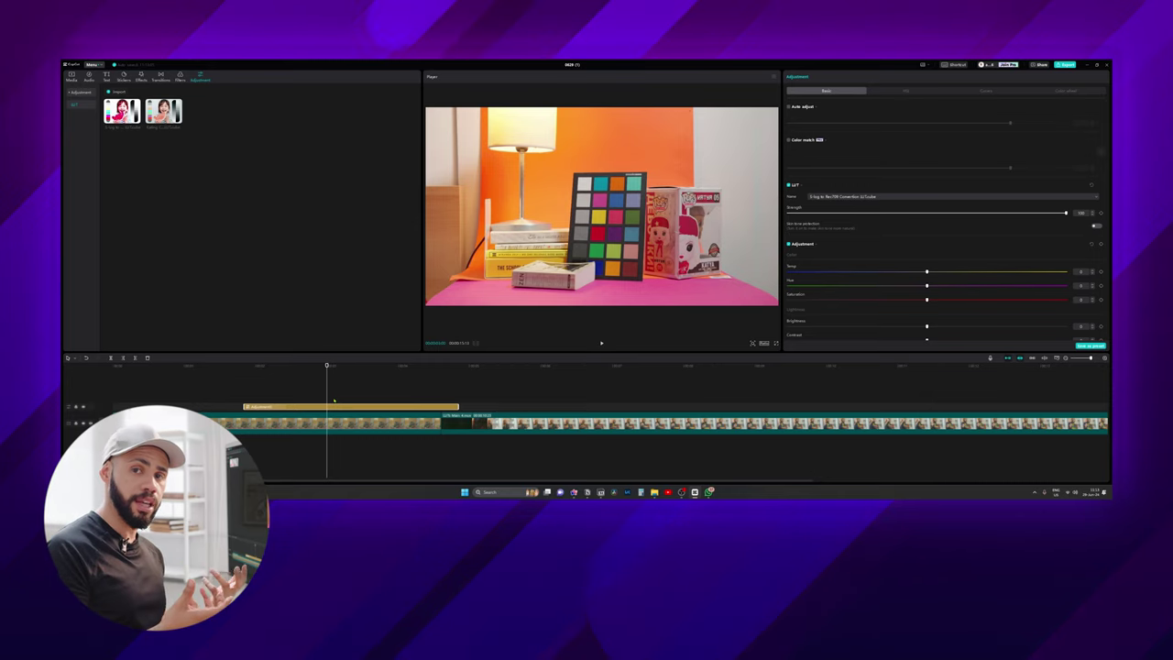
pyautogui.moveTo(327, 365); pyautogui.dragTo(421, 368)
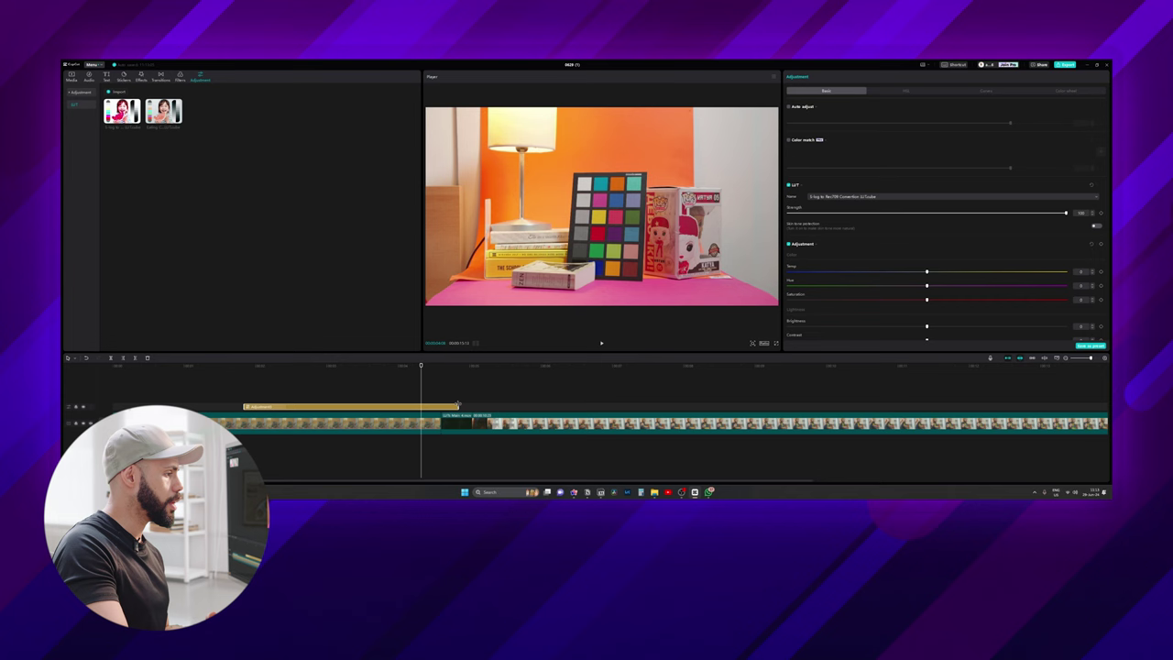
pyautogui.moveTo(457, 403); pyautogui.dragTo(709, 405)
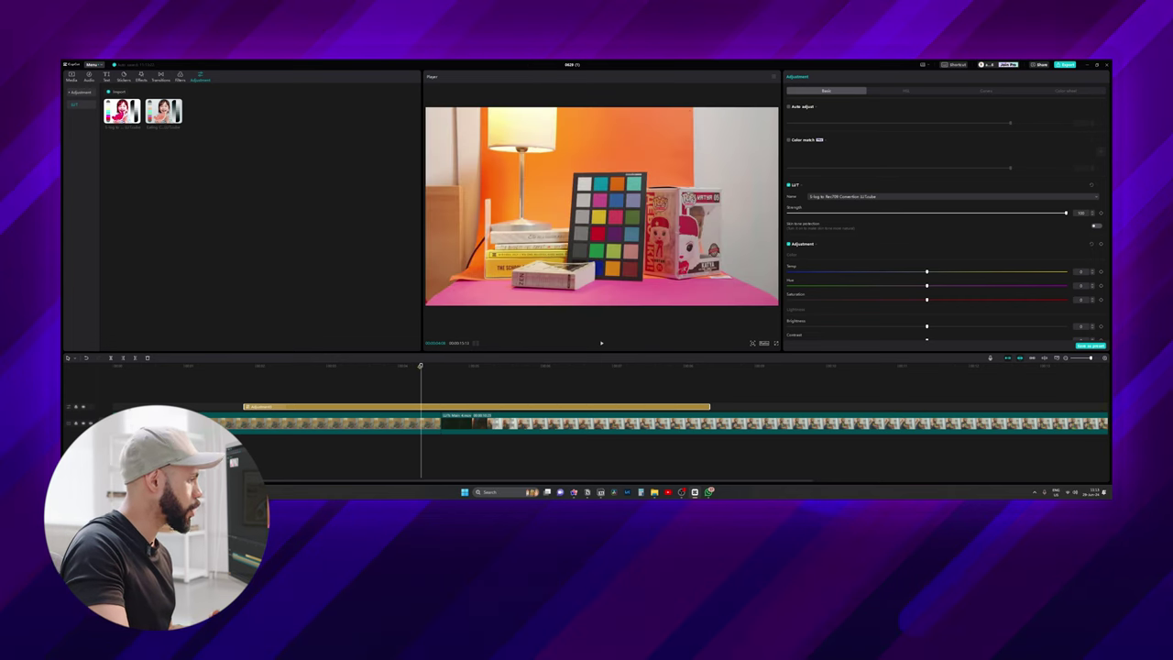
pyautogui.moveTo(420, 366); pyautogui.dragTo(423, 366)
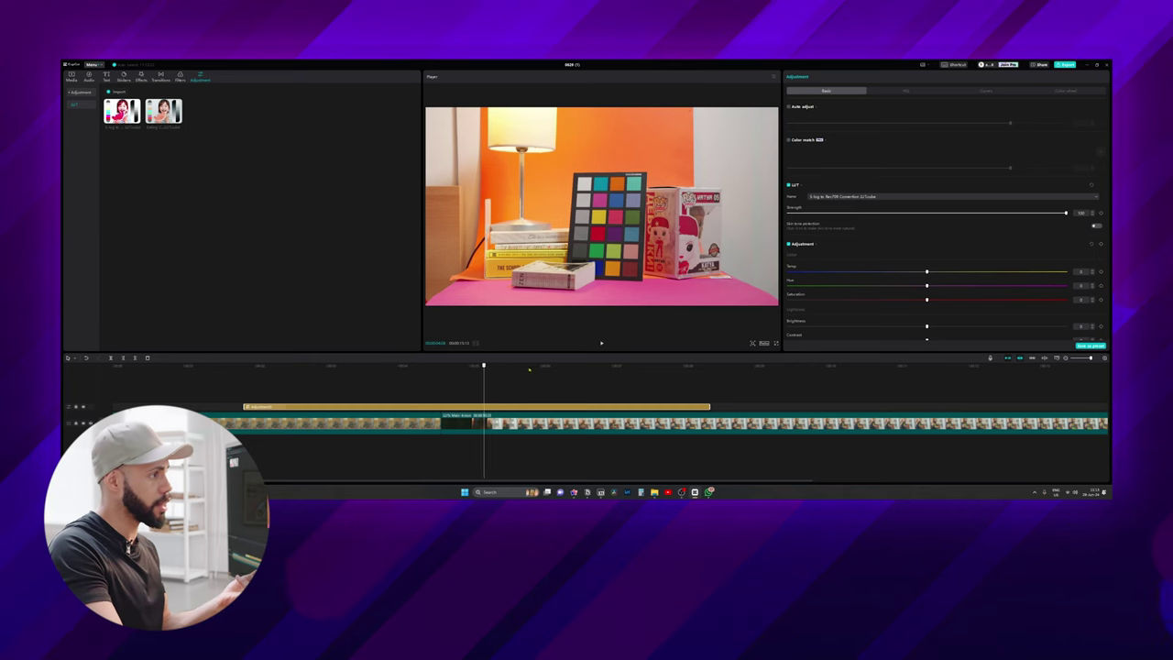
# Step: Fit the S-log to Rec709 Conversion adjustment layer over the colour chart clip only, and preview both clips
pyautogui.click(646, 369)
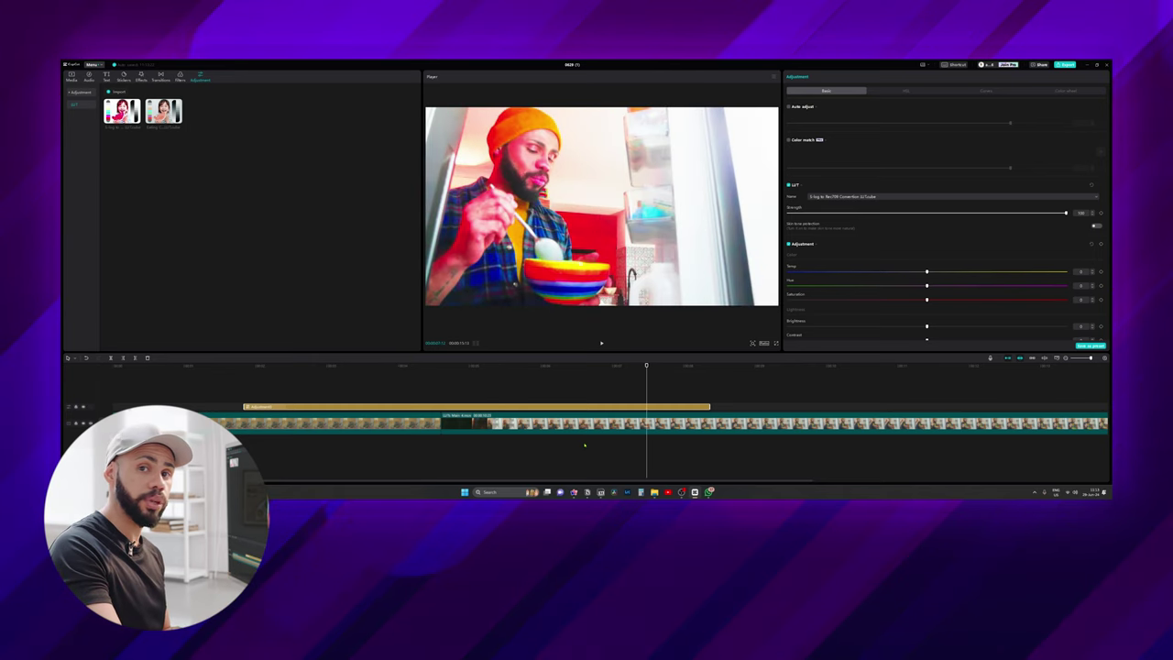
pyautogui.click(720, 368)
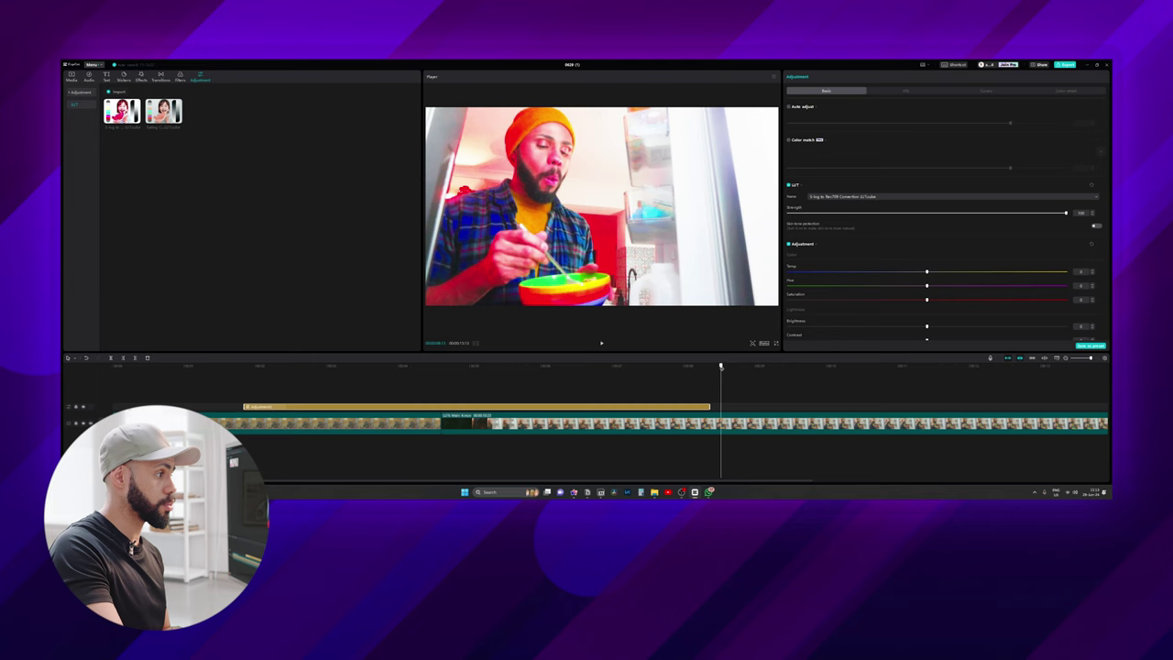
pyautogui.moveTo(720, 367); pyautogui.dragTo(685, 368)
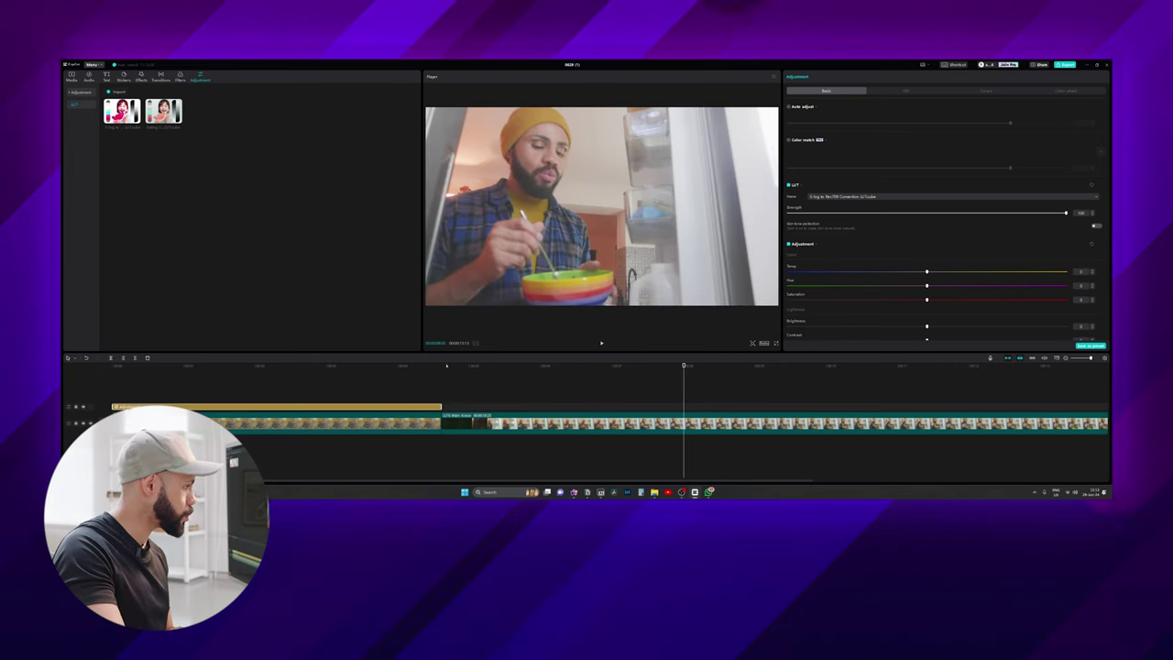
pyautogui.click(438, 367)
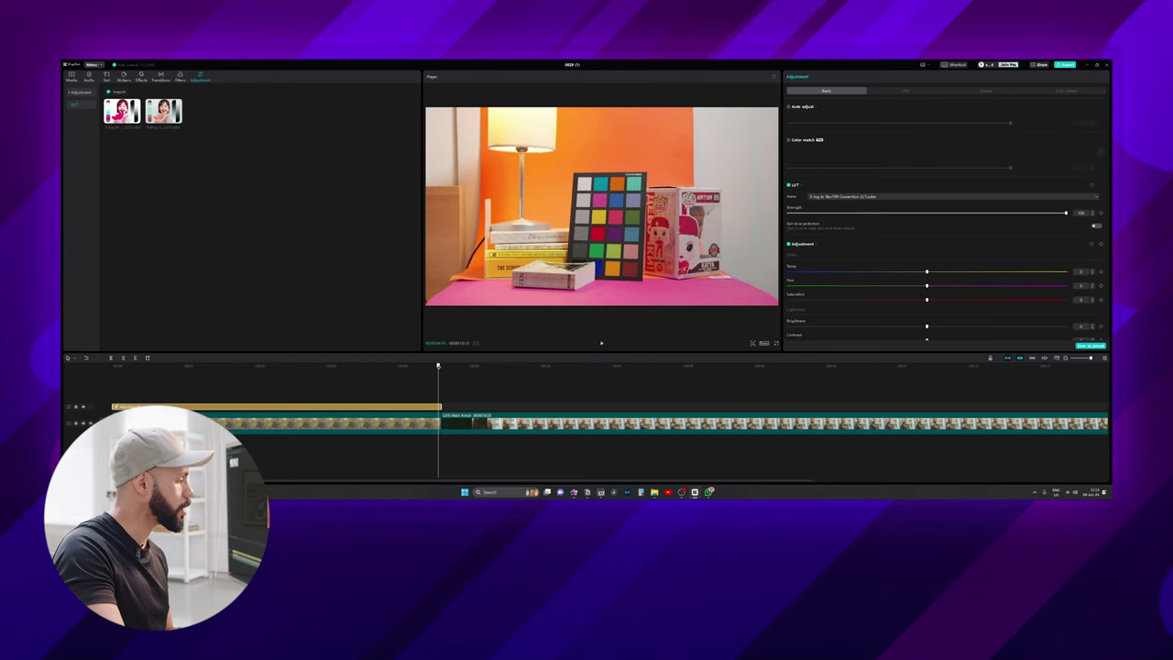
pyautogui.moveTo(437, 366); pyautogui.dragTo(400, 366)
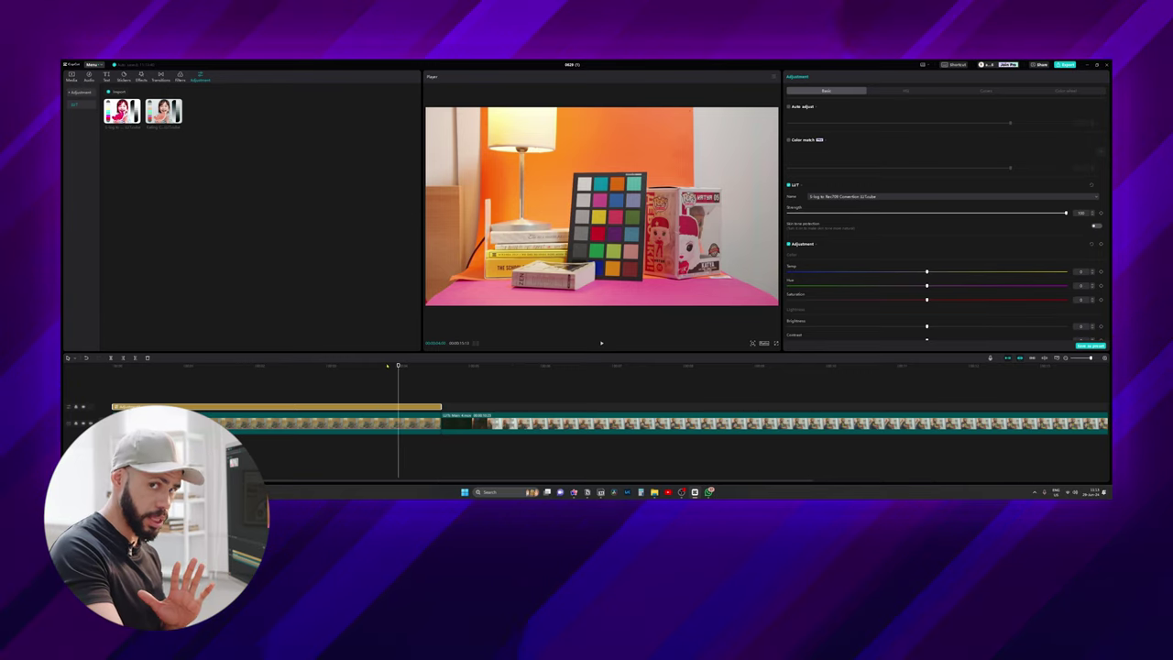
# Step: Add the Eating Cereal inside the fridge LUT as an adjustment layer from the second clip's start and lengthen it over most of that clip
pyautogui.moveTo(122, 111); pyautogui.dragTo(472, 409)
pyautogui.click(447, 386)
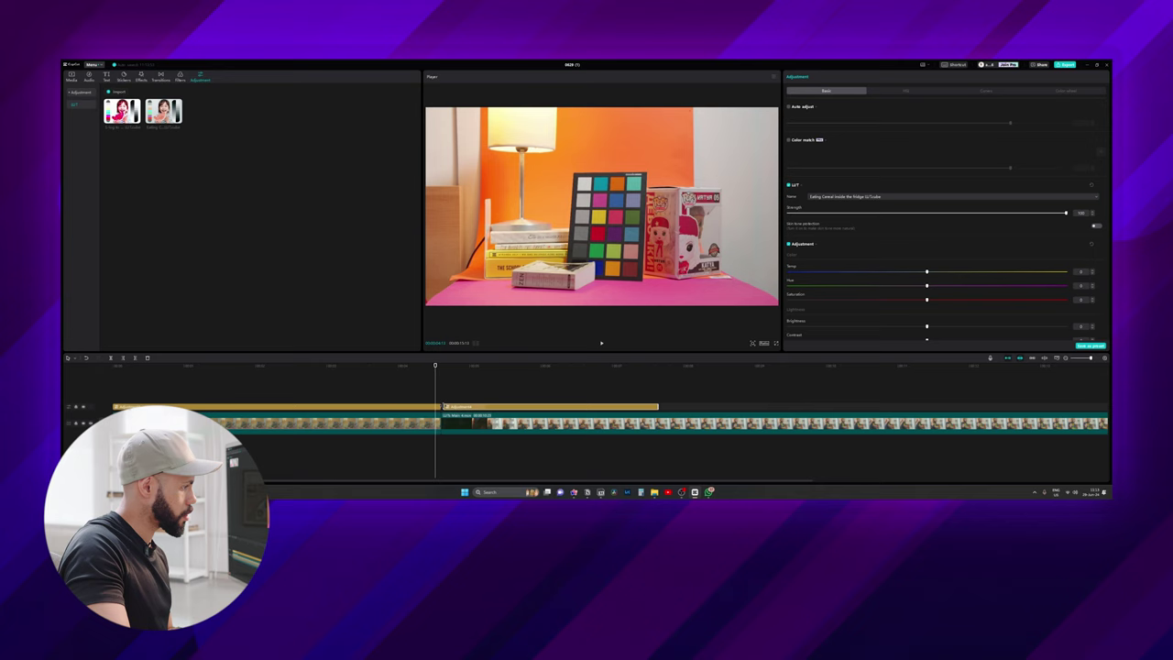
pyautogui.click(613, 400)
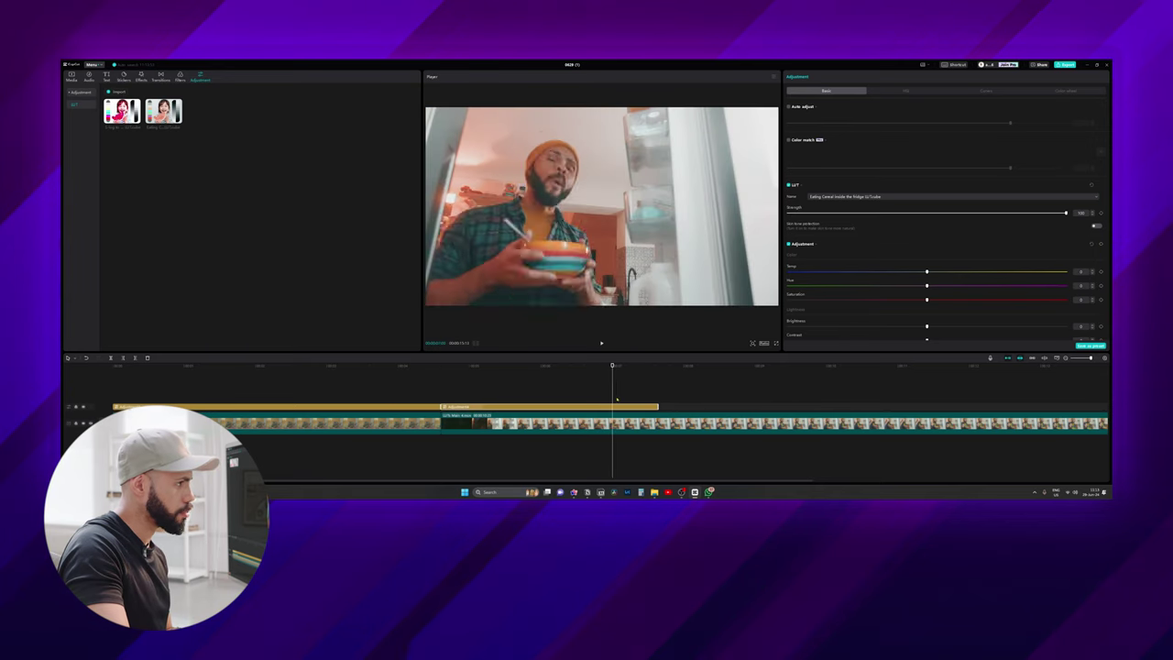
pyautogui.moveTo(659, 405); pyautogui.dragTo(946, 405)
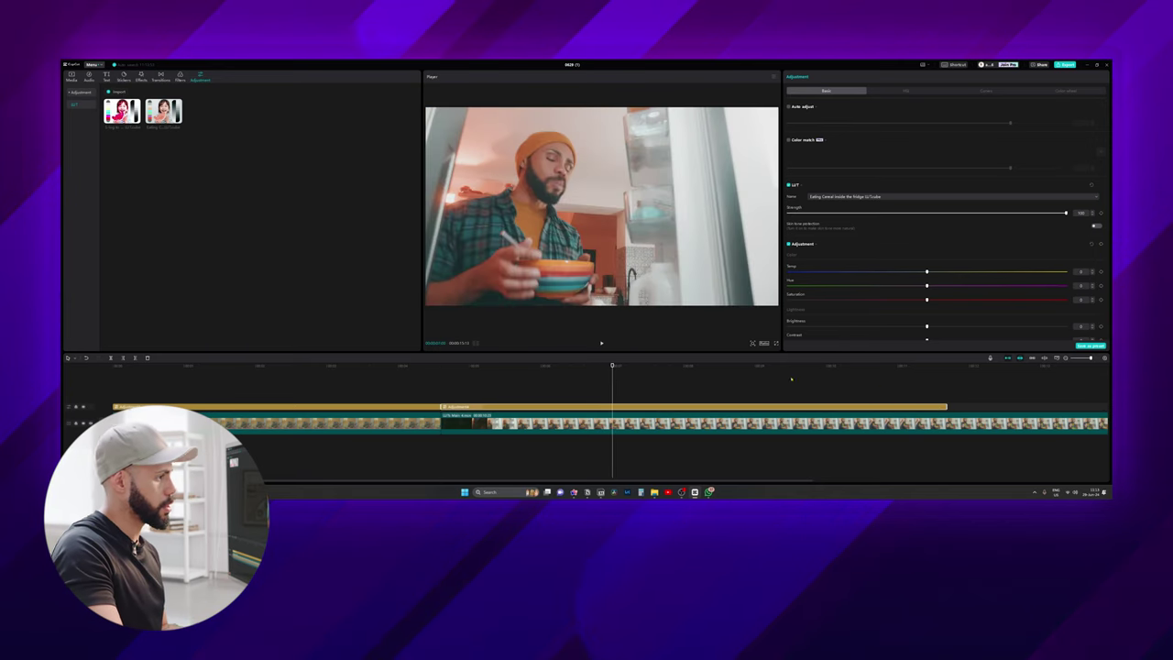
# Step: Compare the cereal clip with the LUT switched off and on, and preview other moments of the graded clip
pyautogui.moveTo(630, 367); pyautogui.dragTo(700, 377)
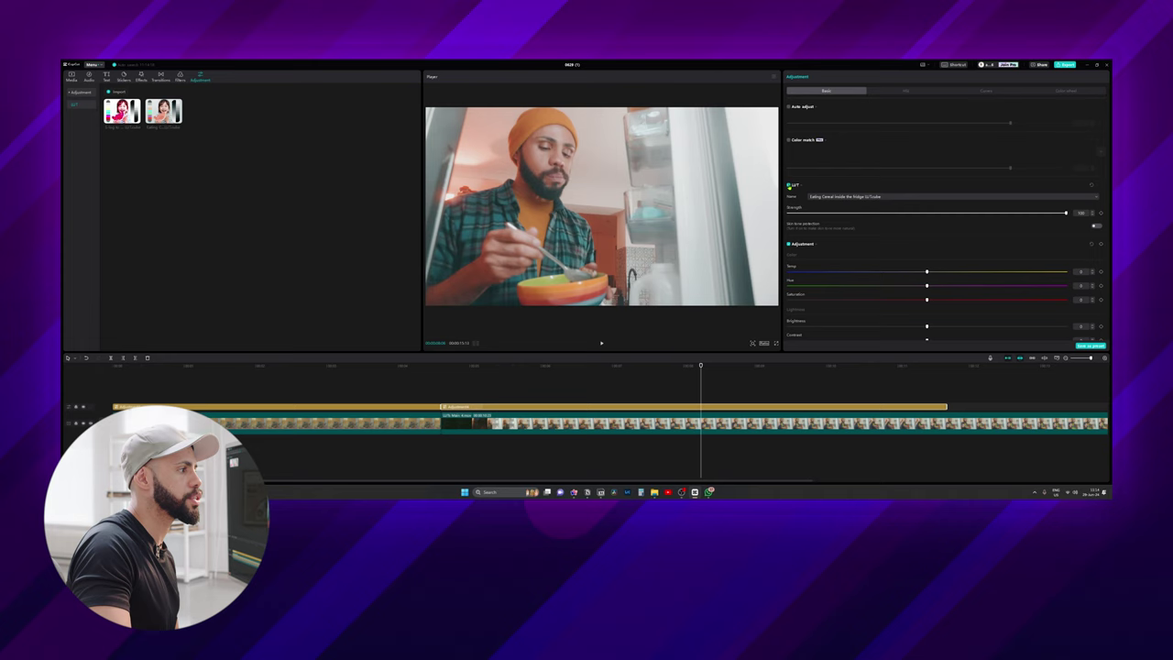
pyautogui.click(788, 185)
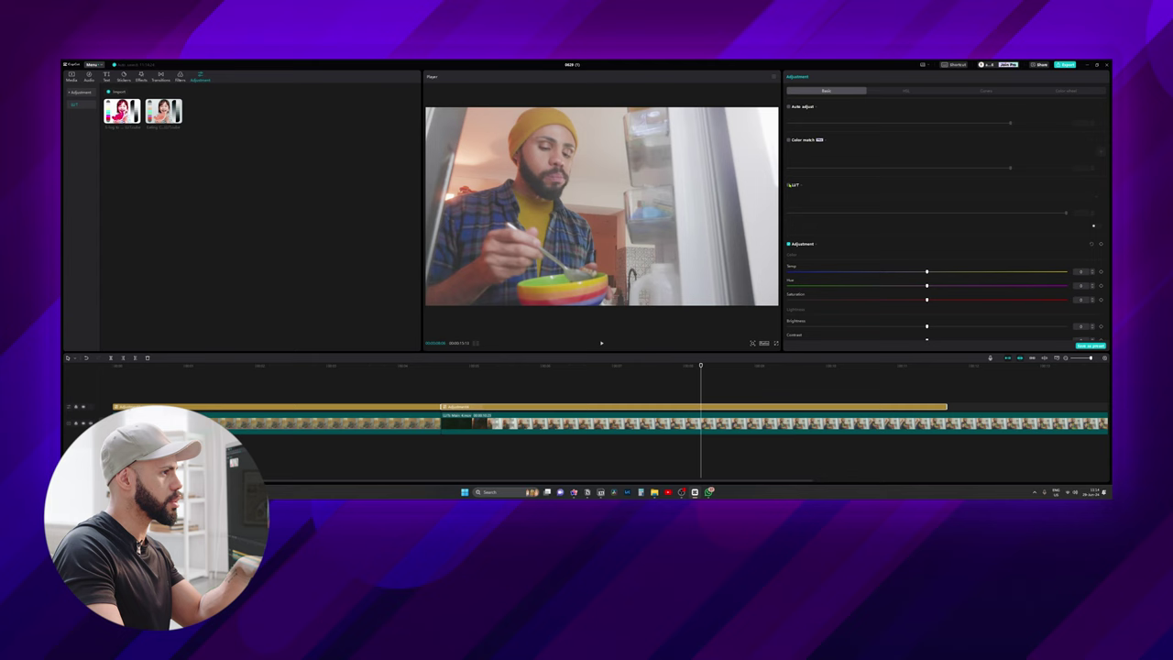
pyautogui.click(788, 185)
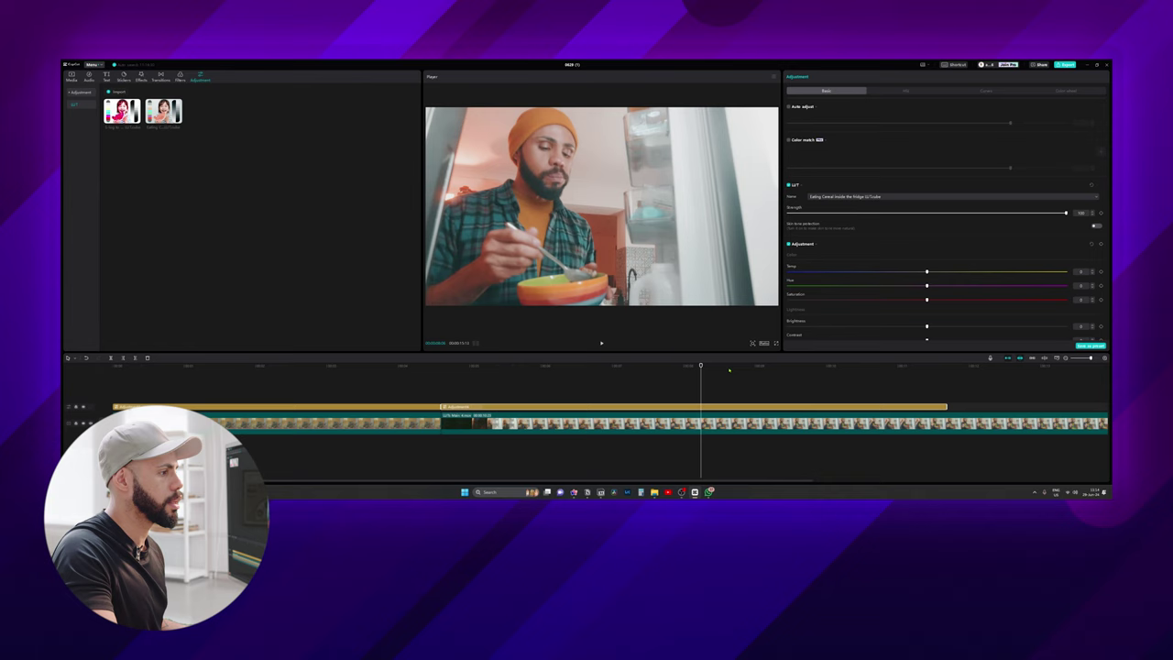
pyautogui.click(729, 370)
pyautogui.click(854, 366)
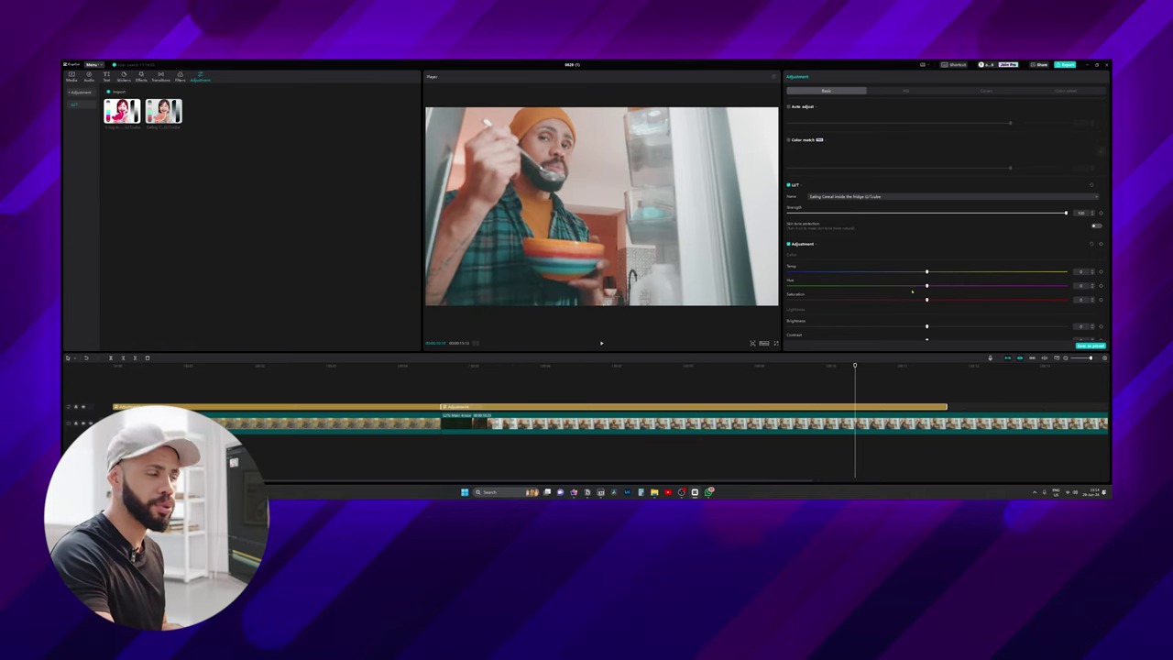
# Step: Extend the Eating Cereal adjustment layer to the end of the second clip
pyautogui.hscroll(3, 678, 403)
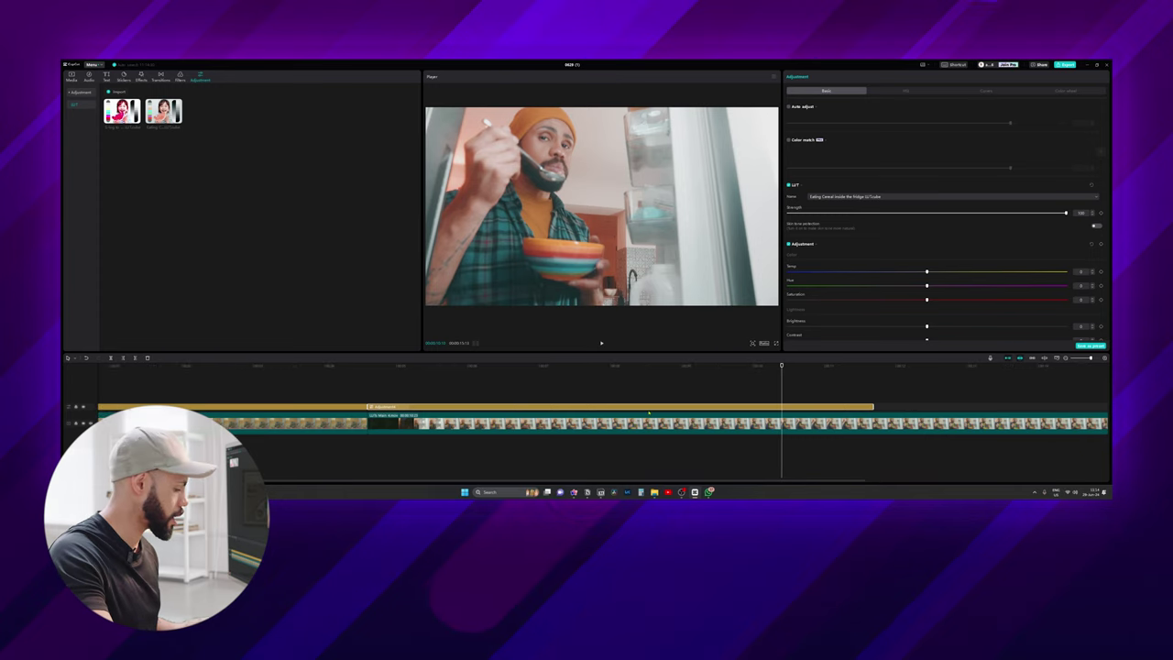
pyautogui.scroll(-3, 654, 398)
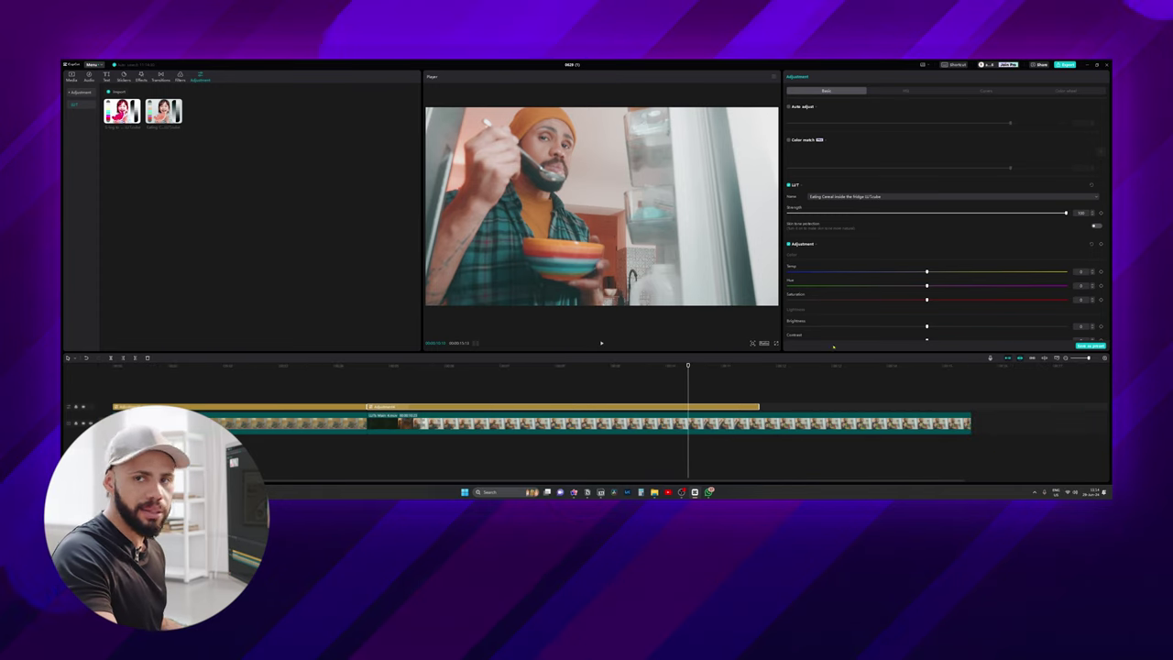
pyautogui.moveTo(758, 405); pyautogui.dragTo(971, 407)
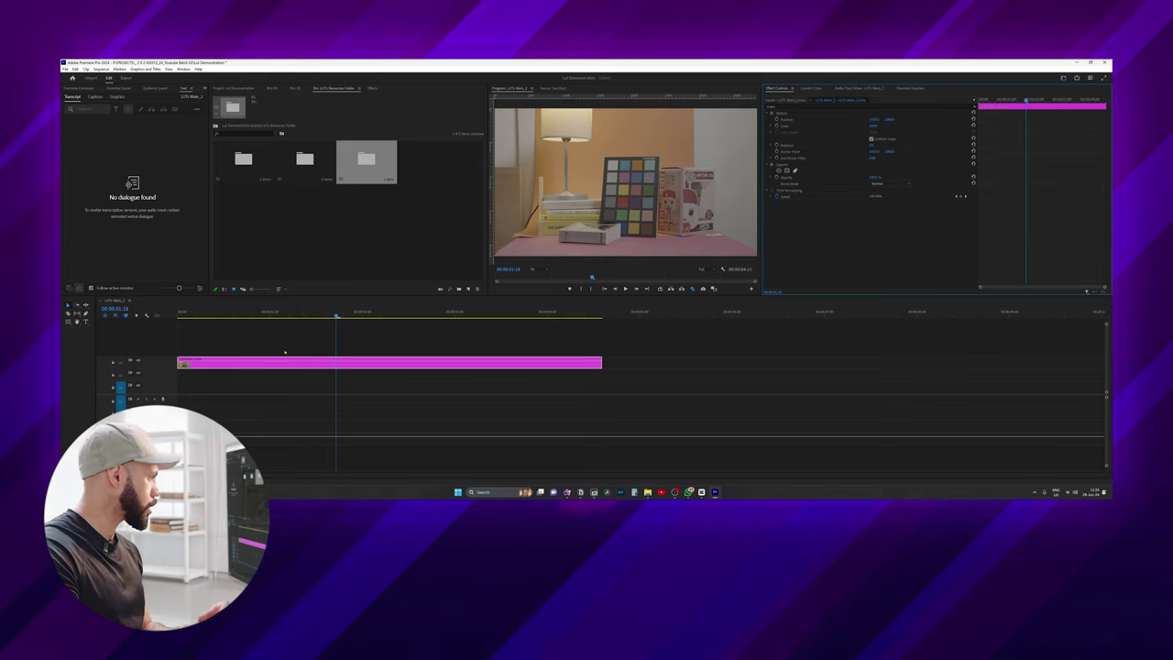
# Step: In Premiere Pro, enlarge the colour chart clip's track and open the clip's Basic Correction settings in Lumetri Color
pyautogui.scroll(3, 146, 362)
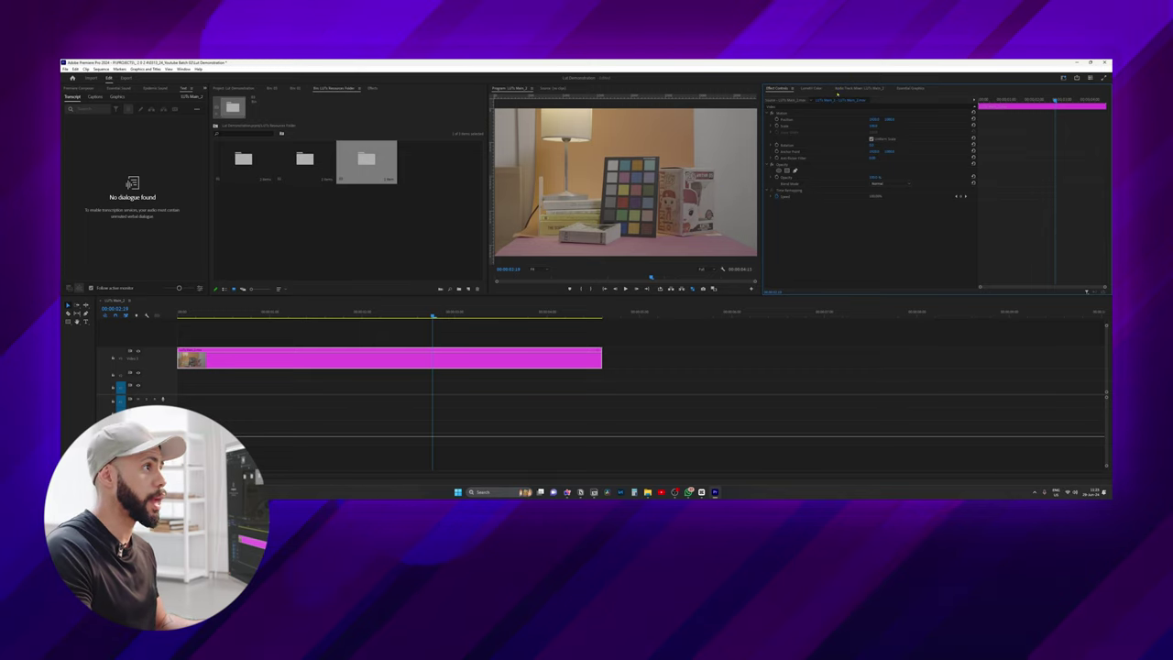
pyautogui.click(811, 89)
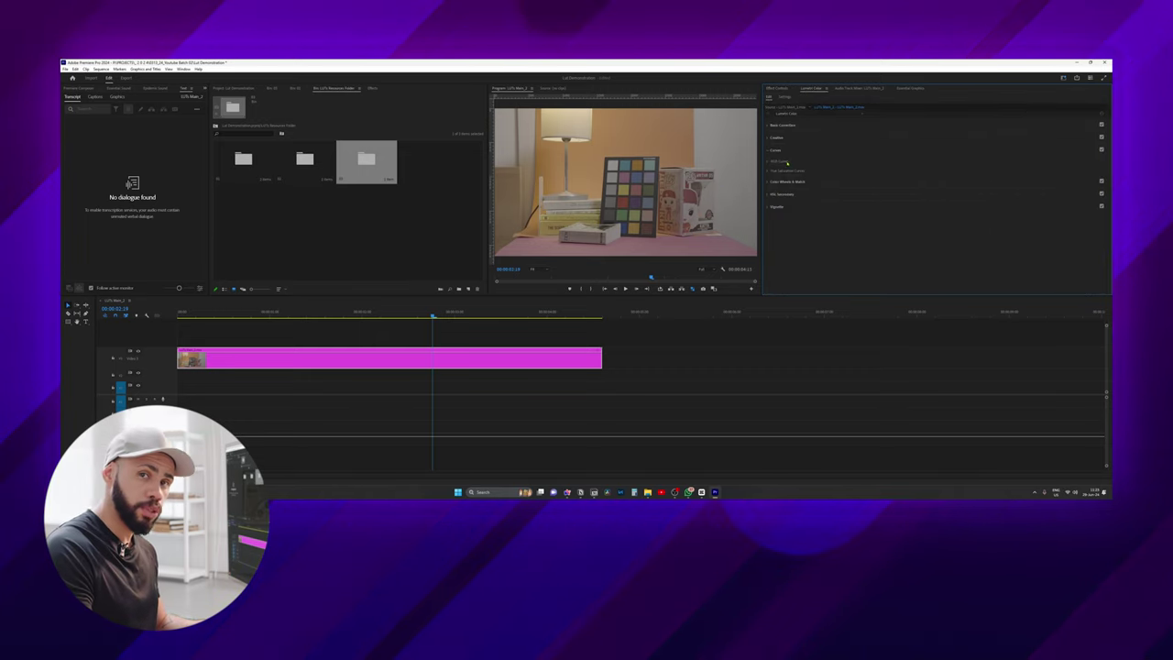
pyautogui.click(183, 68)
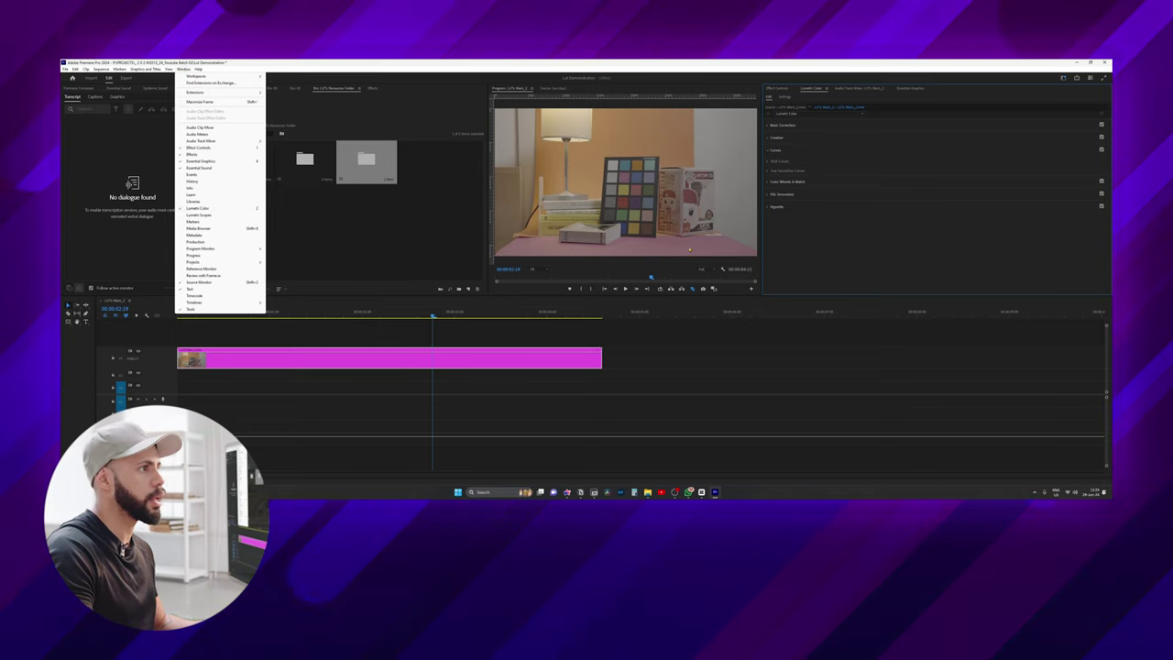
pyautogui.click(801, 259)
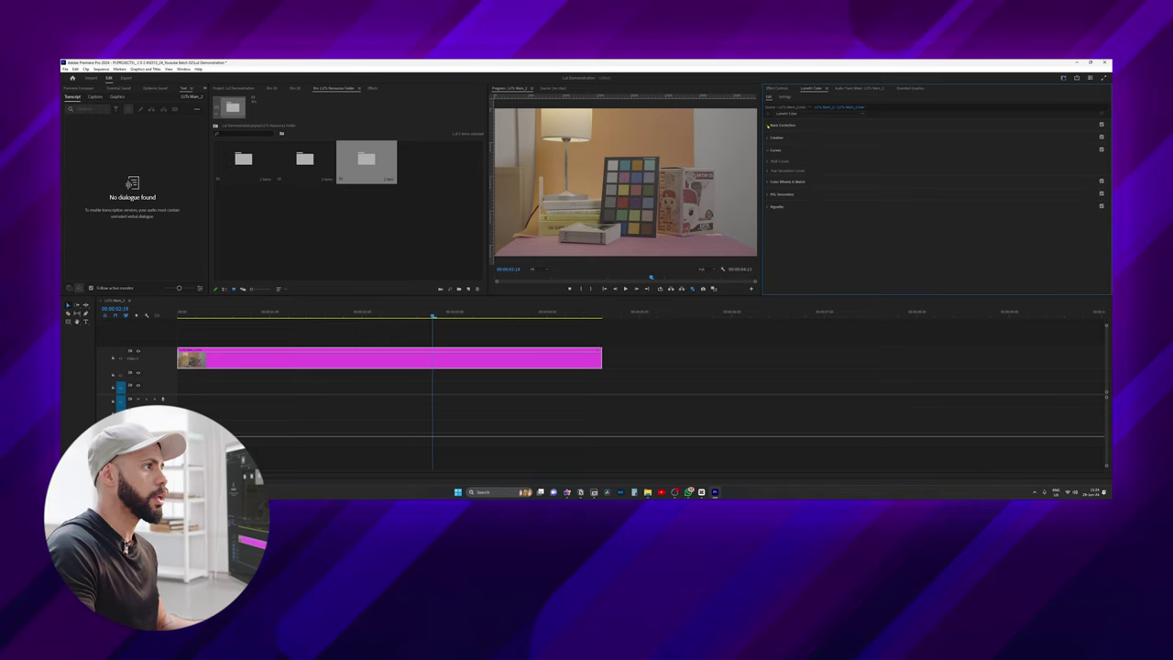
pyautogui.click(770, 124)
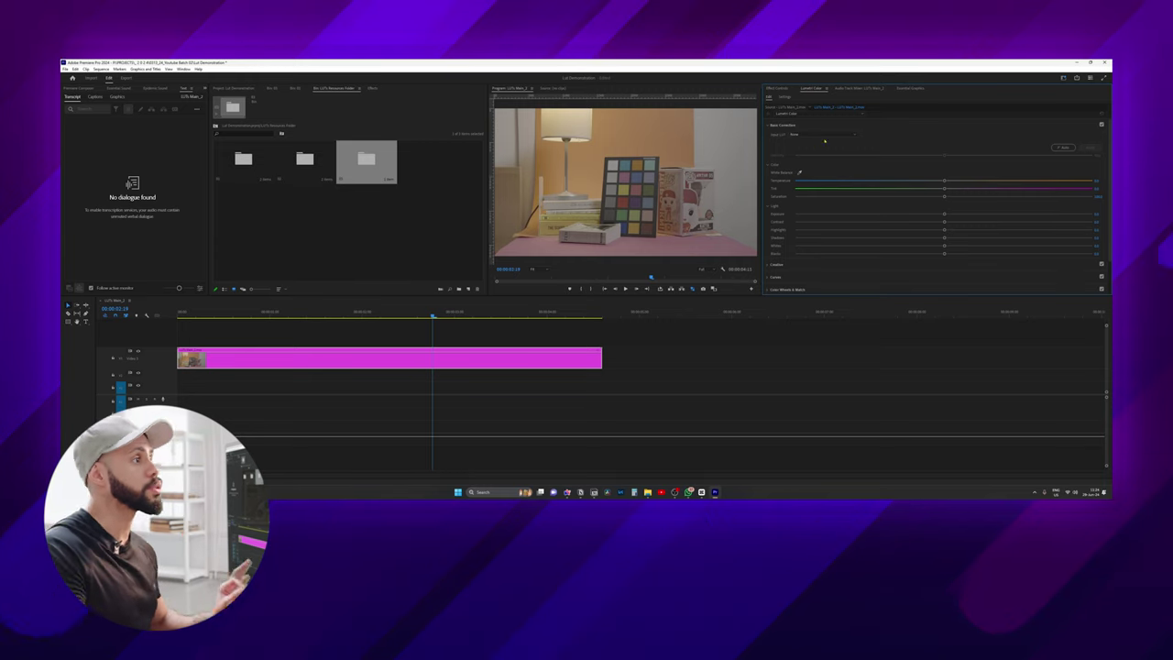
# Step: Load the S-log to Rec709 Conversion LUT .cube file from the LUTs Resources Folder as the colour chart clip's input LUT
pyautogui.click(821, 134)
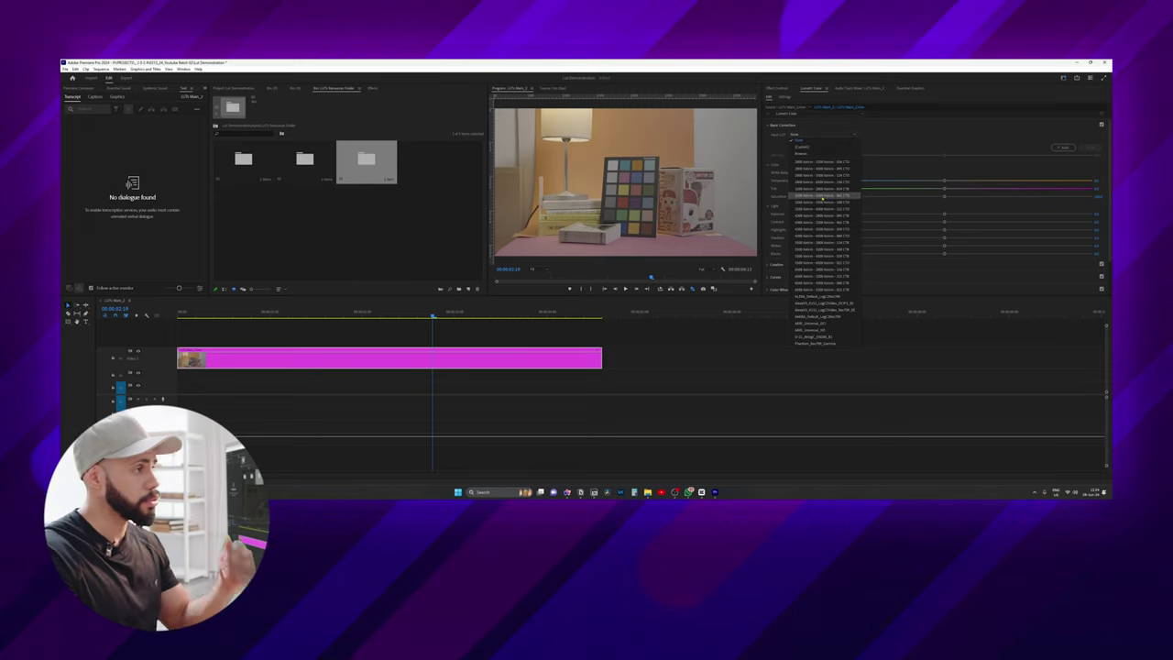
pyautogui.click(816, 154)
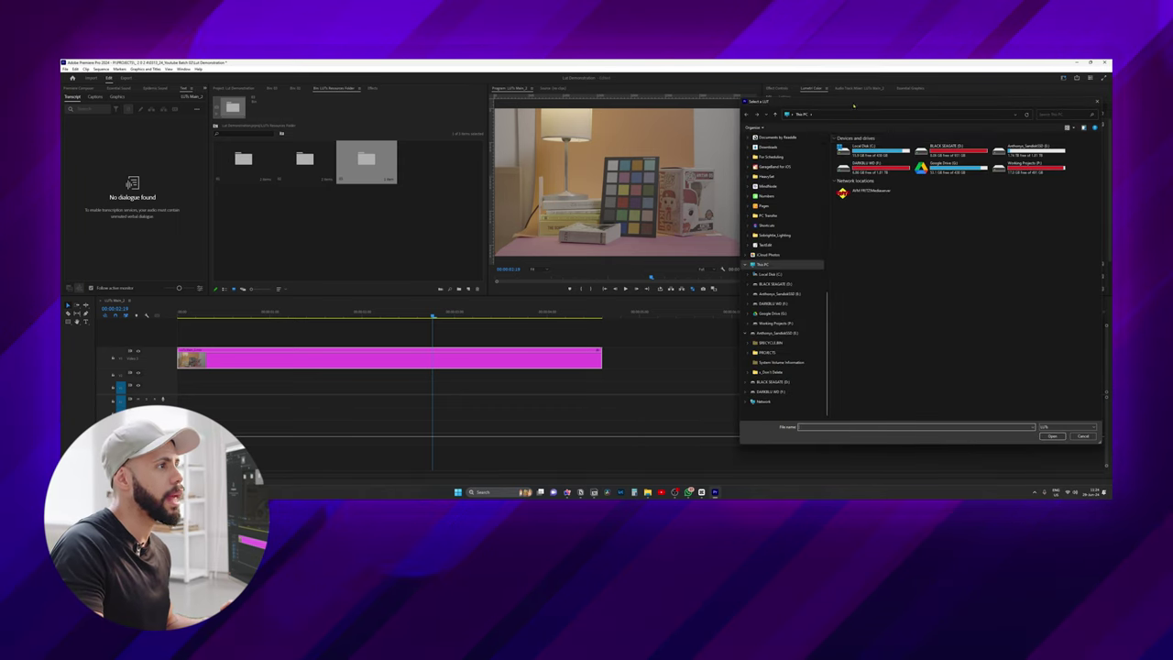
pyautogui.doubleClick(793, 167)
pyautogui.doubleClick(710, 174)
pyautogui.scroll(-5, 733, 348)
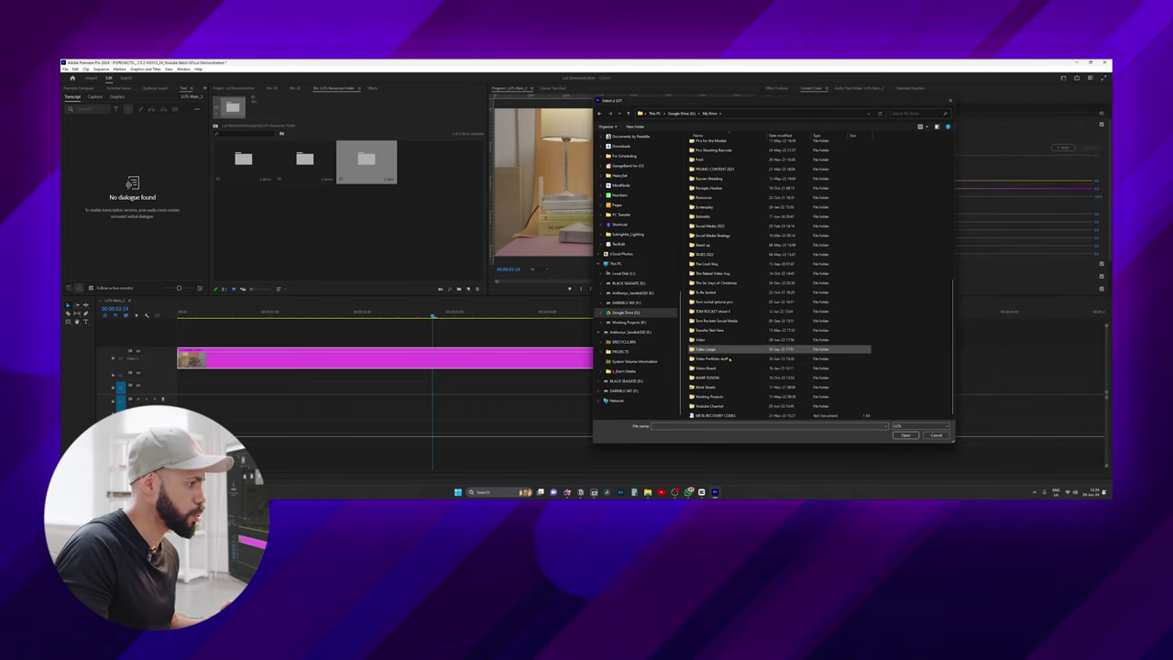
pyautogui.doubleClick(715, 406)
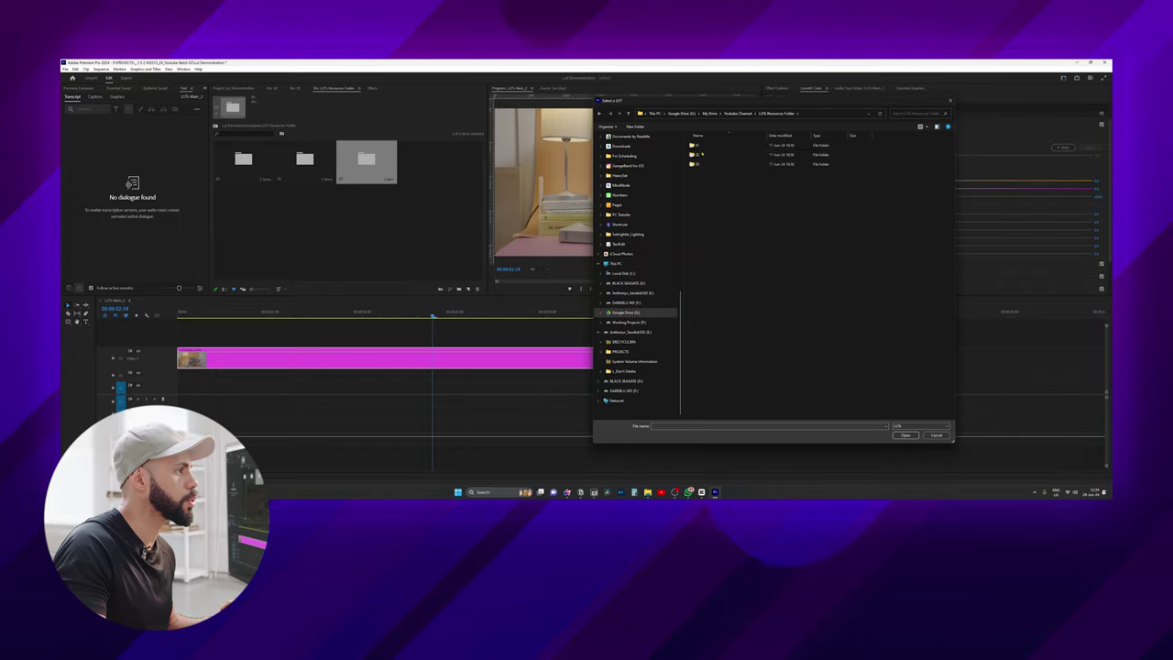
pyautogui.doubleClick(707, 155)
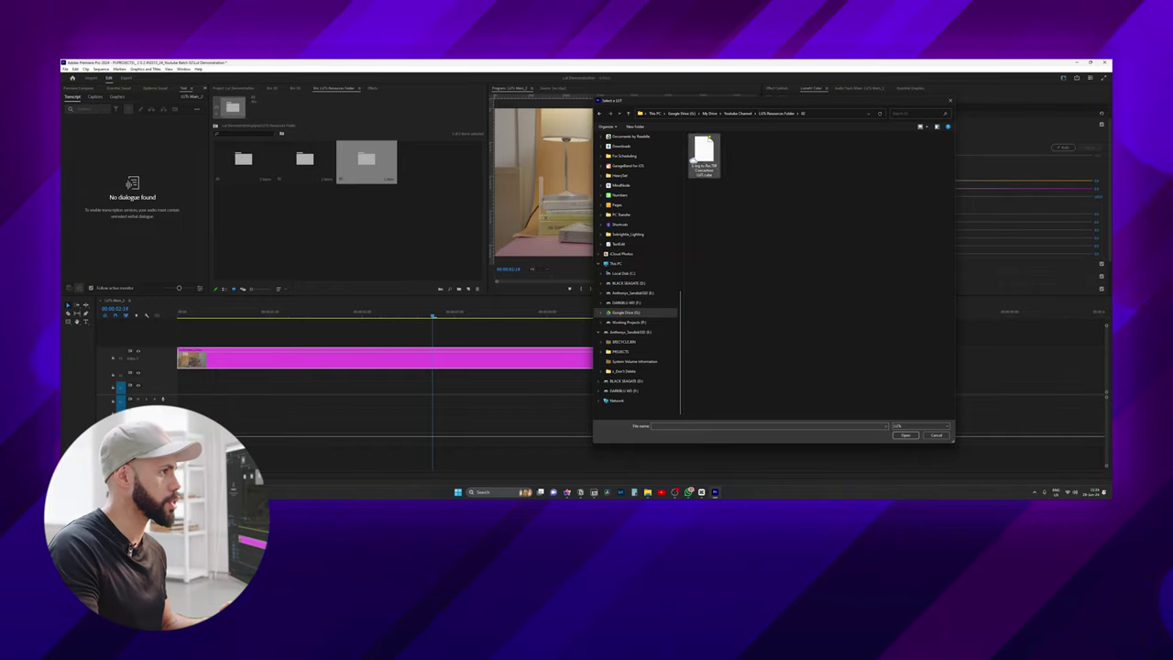
pyautogui.doubleClick(702, 155)
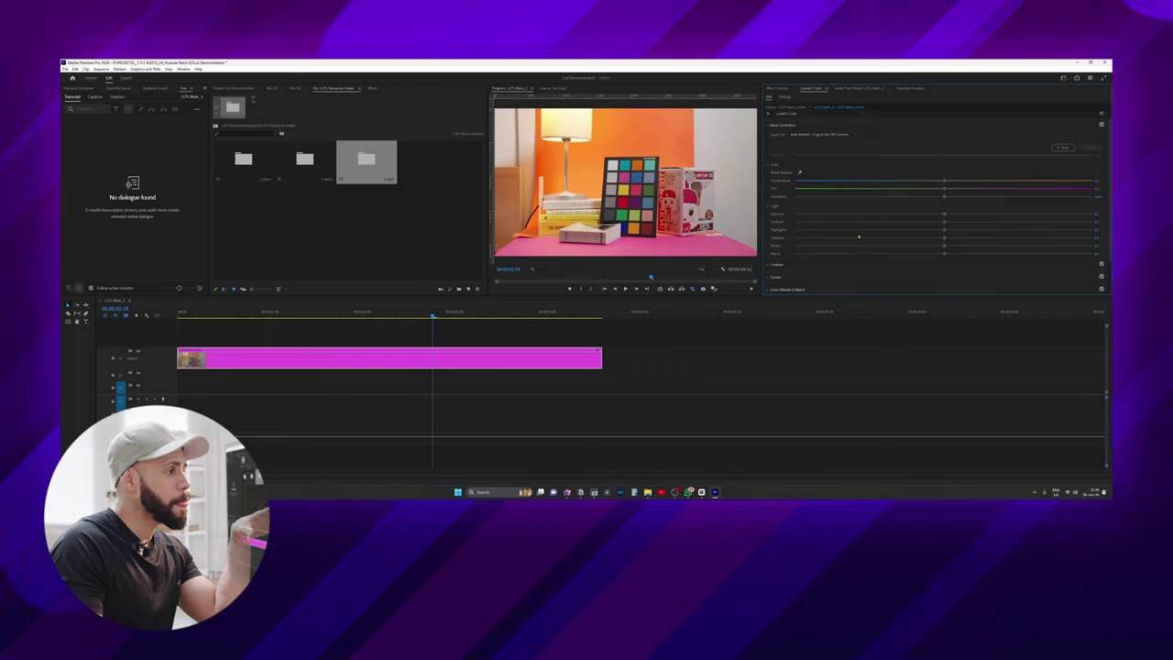
pyautogui.scroll(-2, 857, 238)
pyautogui.scroll(2, 850, 243)
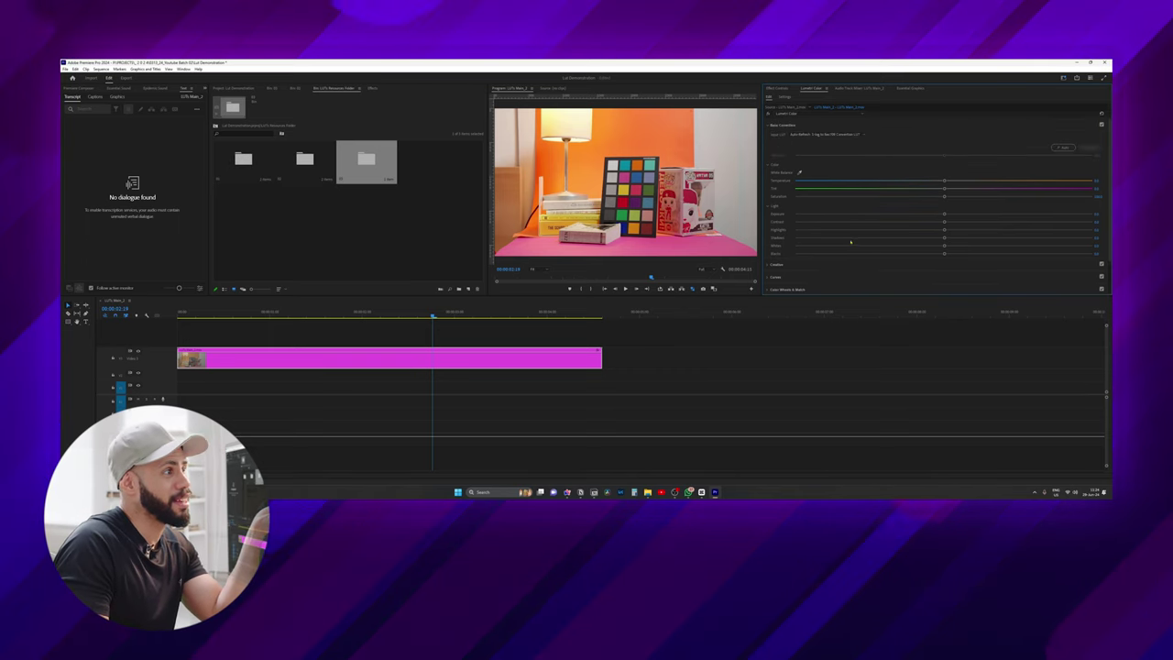
pyautogui.scroll(-1, 831, 229)
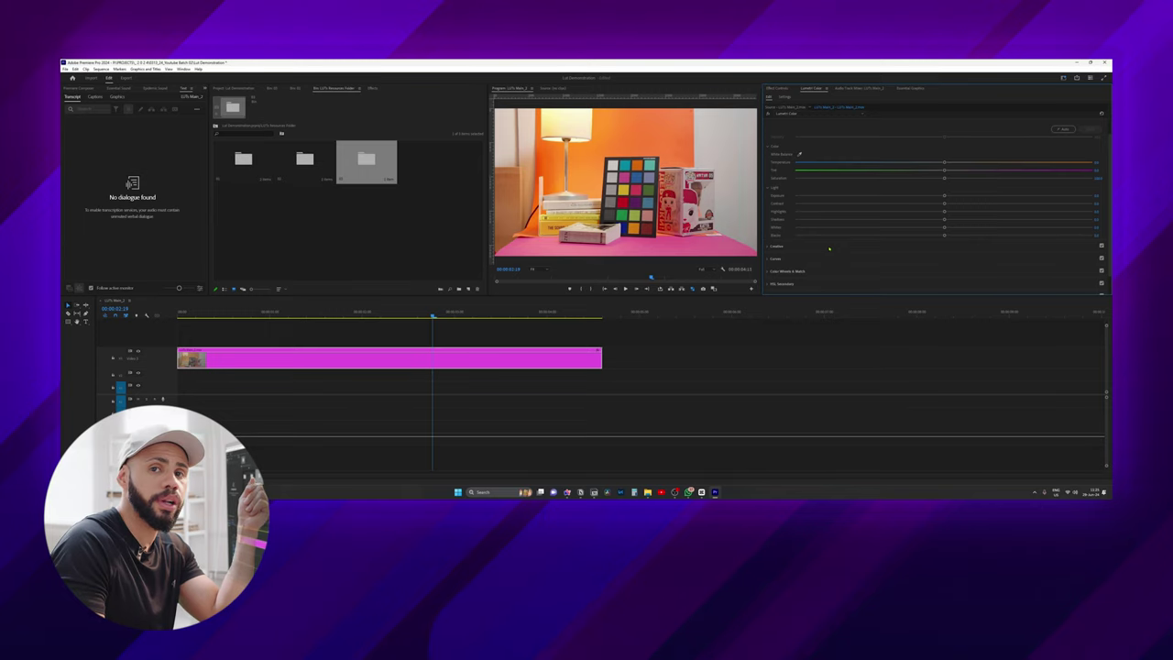
pyautogui.scroll(1, 829, 247)
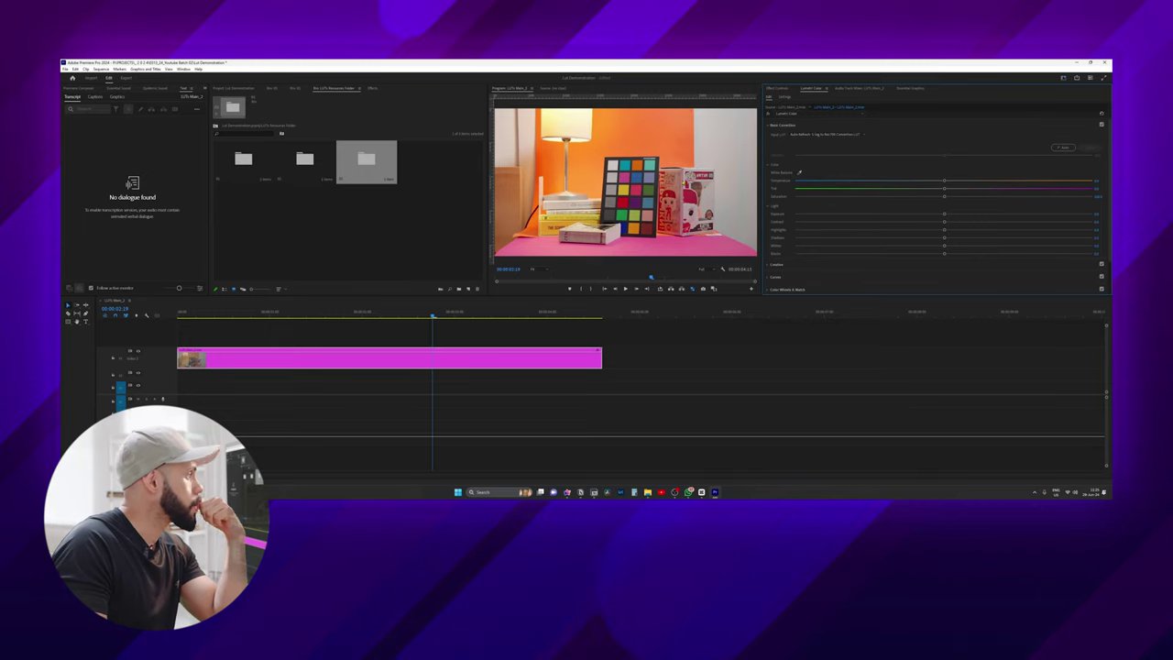
# Step: Find the cereal clip in the third bin of the LUTs Resources Folder and place it just after the colour chart clip on the same track
pyautogui.doubleClick(305, 160)
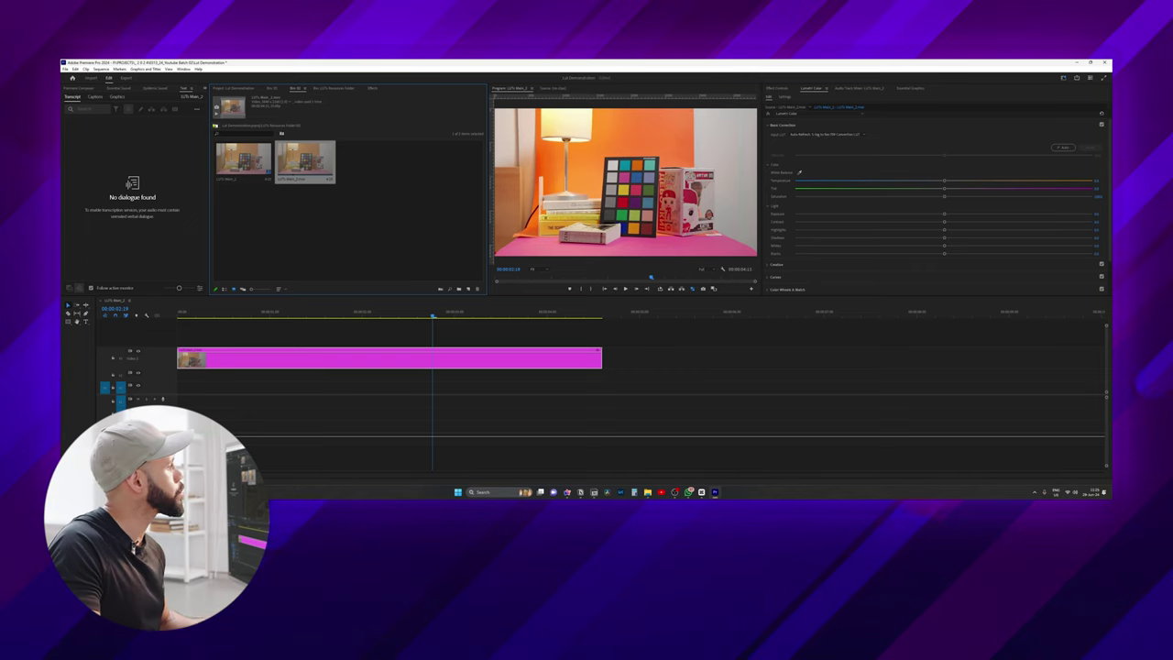
pyautogui.click(333, 88)
pyautogui.doubleClick(365, 160)
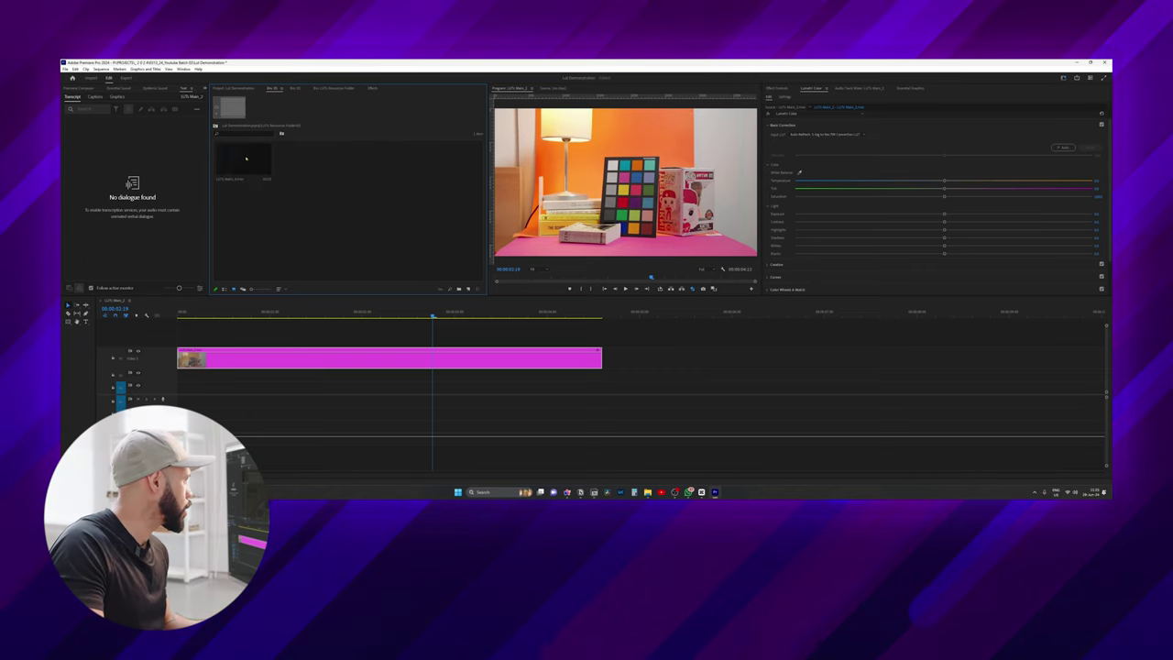
pyautogui.moveTo(246, 159); pyautogui.dragTo(613, 366)
pyautogui.press('-')
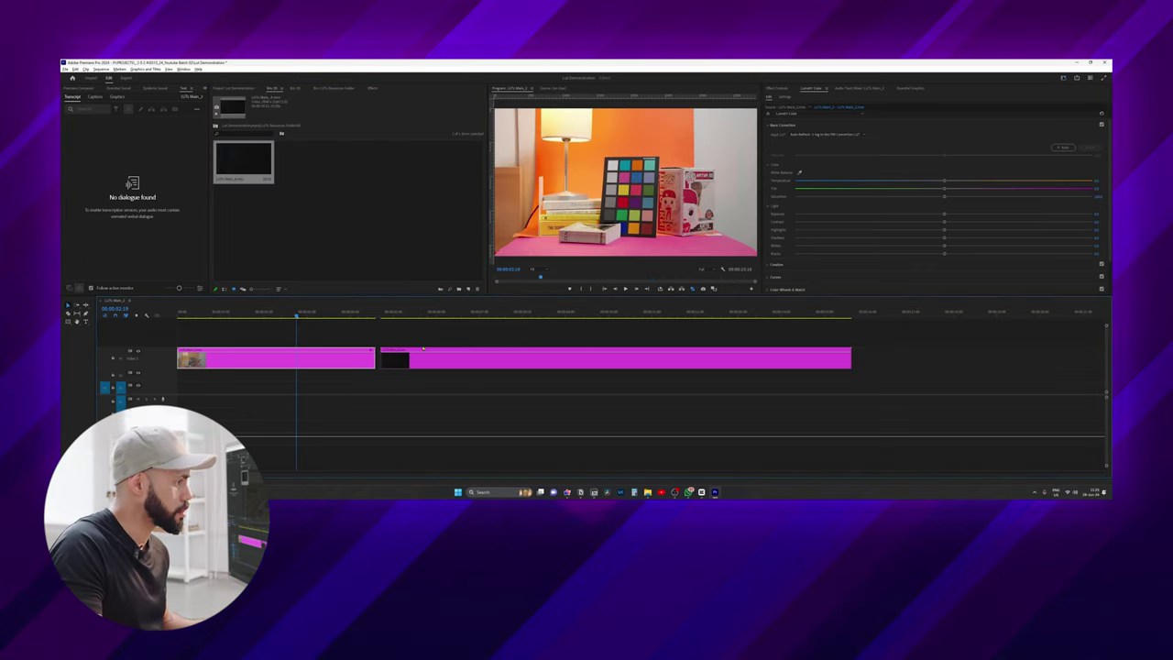
# Step: Load the Eating Cereal inside the fridge LUT .cube file from folder 03 of the LUTs Resources Folder as the cereal clip's input LUT
pyautogui.click(552, 311)
pyautogui.click(565, 362)
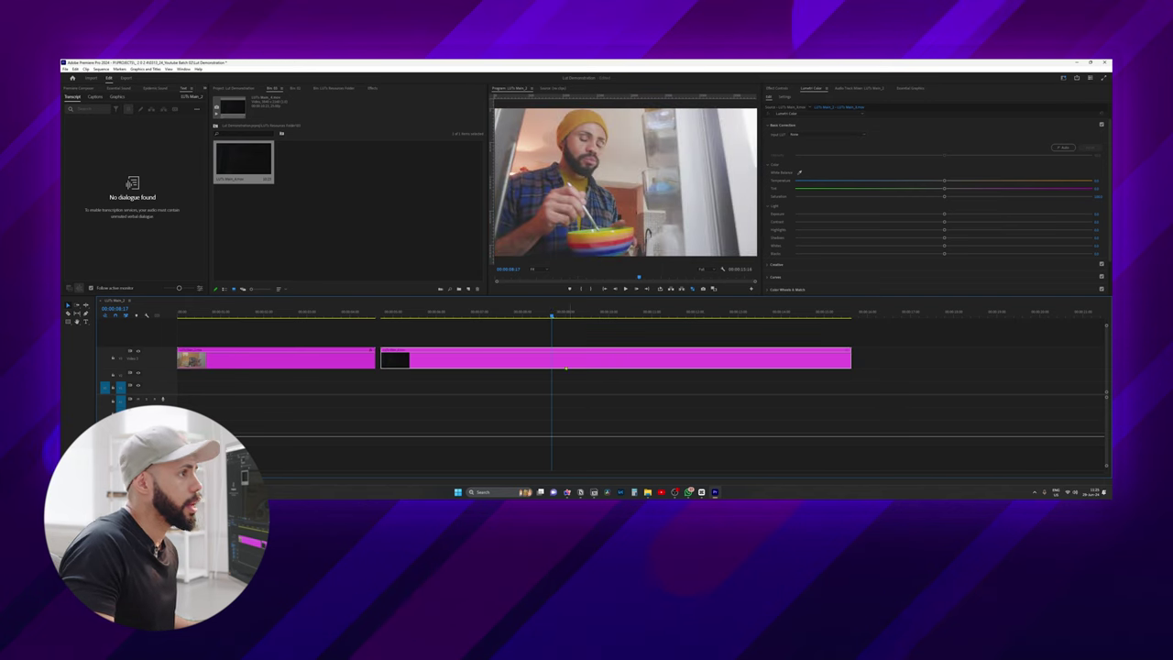
pyautogui.click(825, 134)
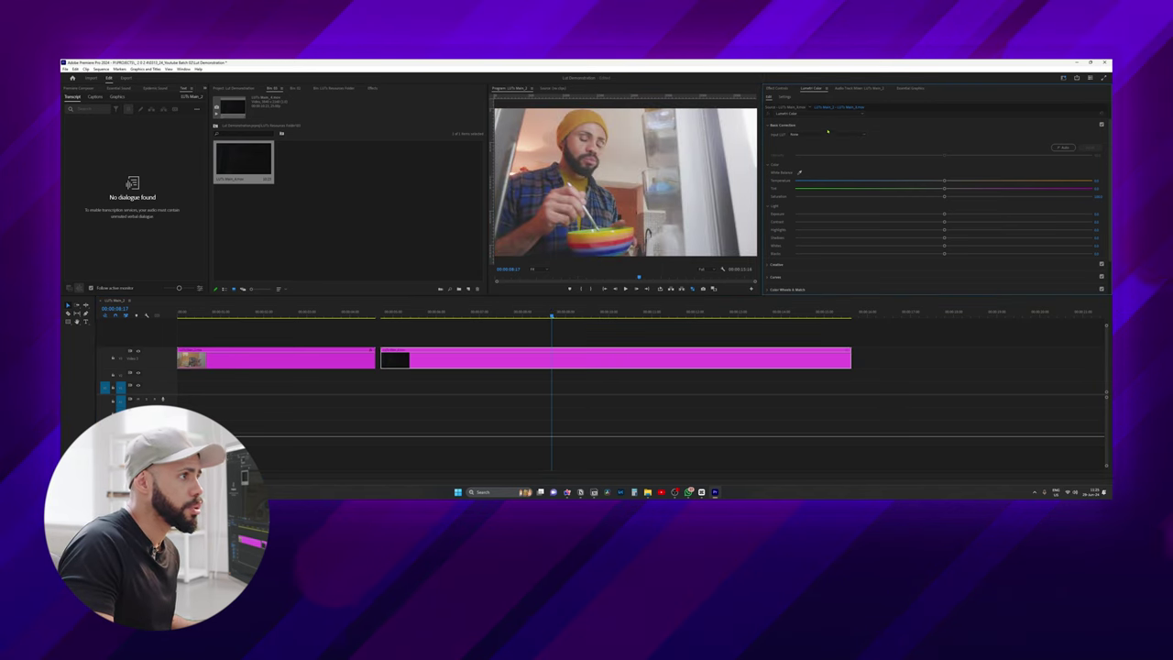
pyautogui.click(827, 133)
pyautogui.click(806, 153)
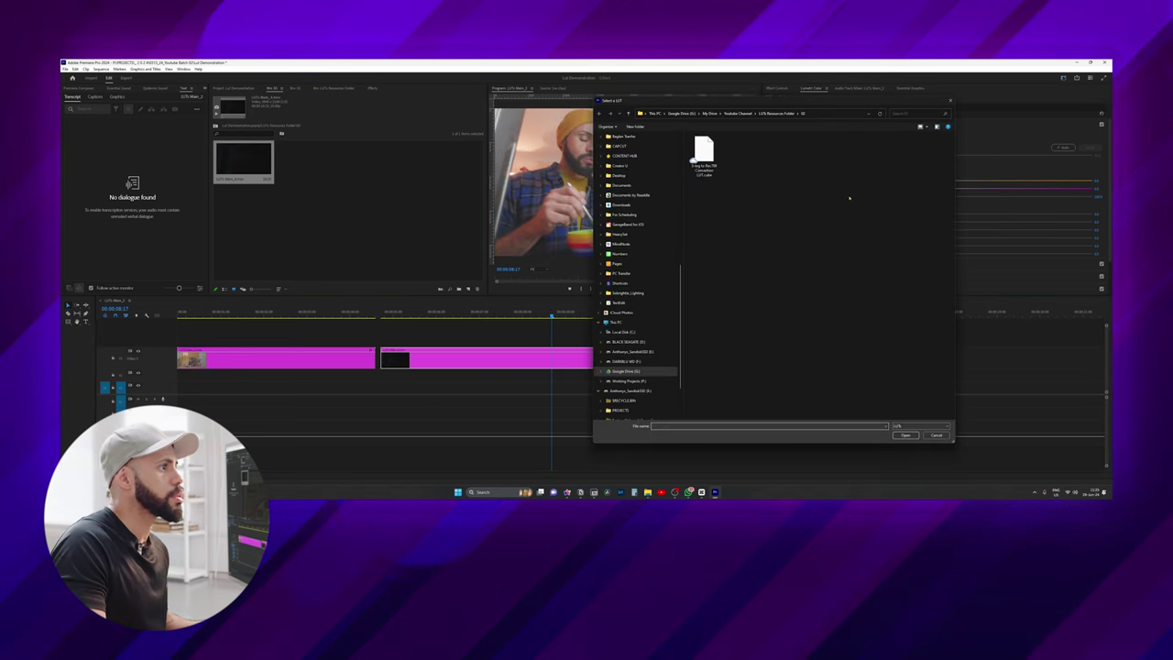
pyautogui.click(781, 112)
pyautogui.doubleClick(709, 163)
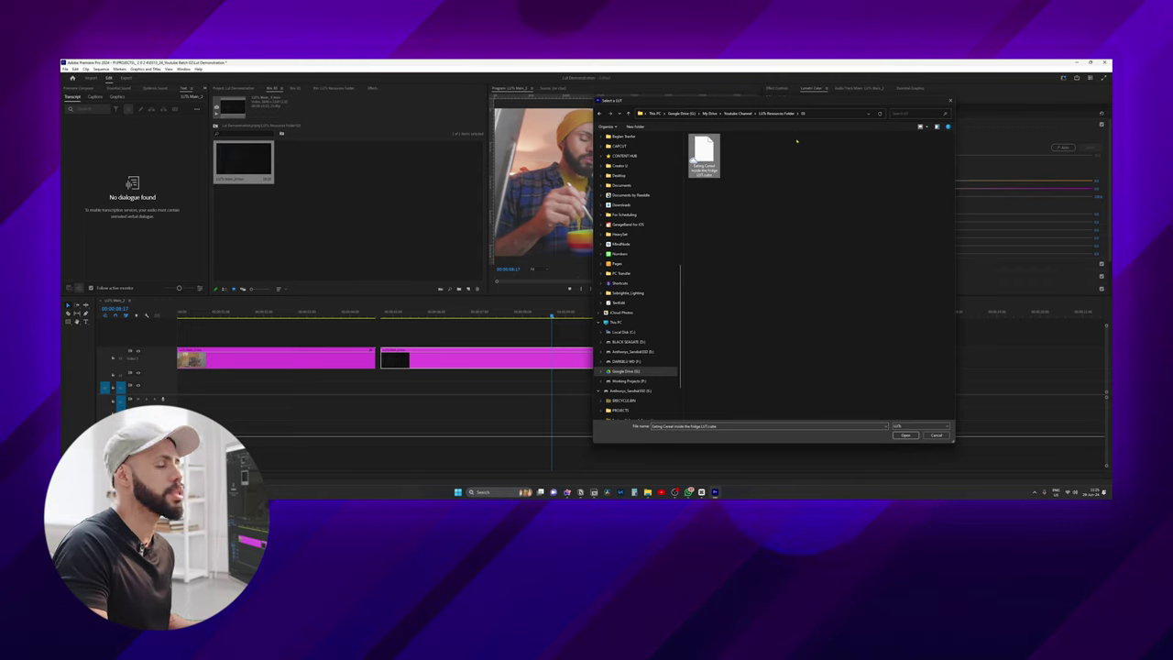
pyautogui.click(904, 436)
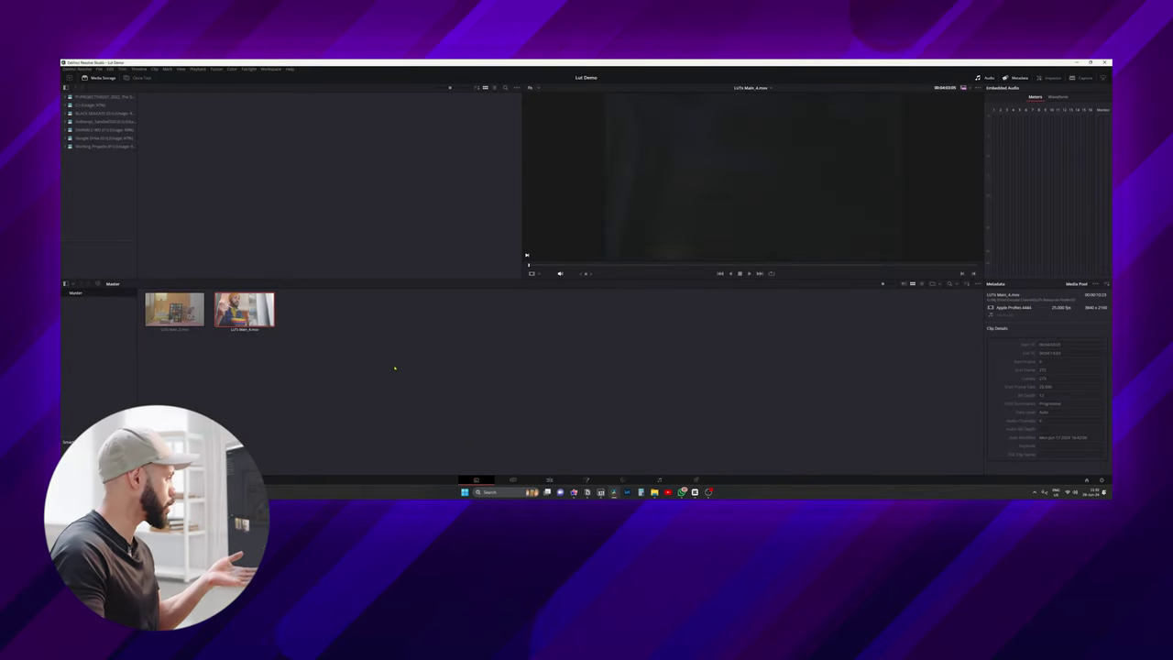
# Step: In DaVinci Resolve, place the colour chart clip followed by the cereal clip on a new editing timeline and preview both
pyautogui.click(548, 480)
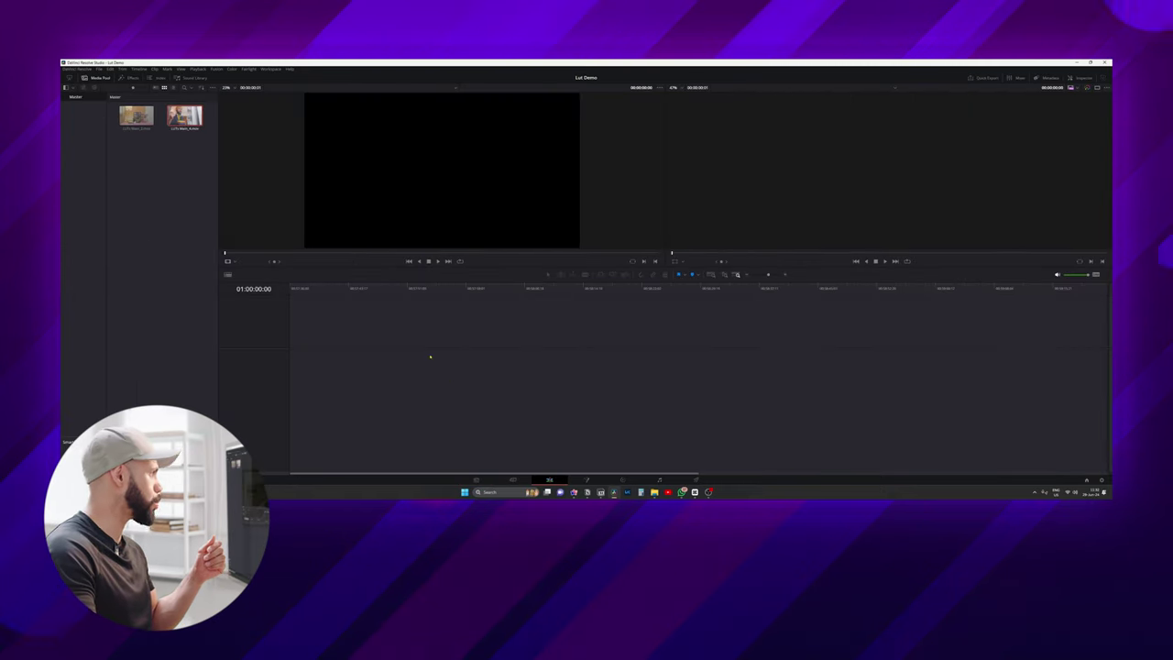
pyautogui.moveTo(184, 116); pyautogui.dragTo(302, 369)
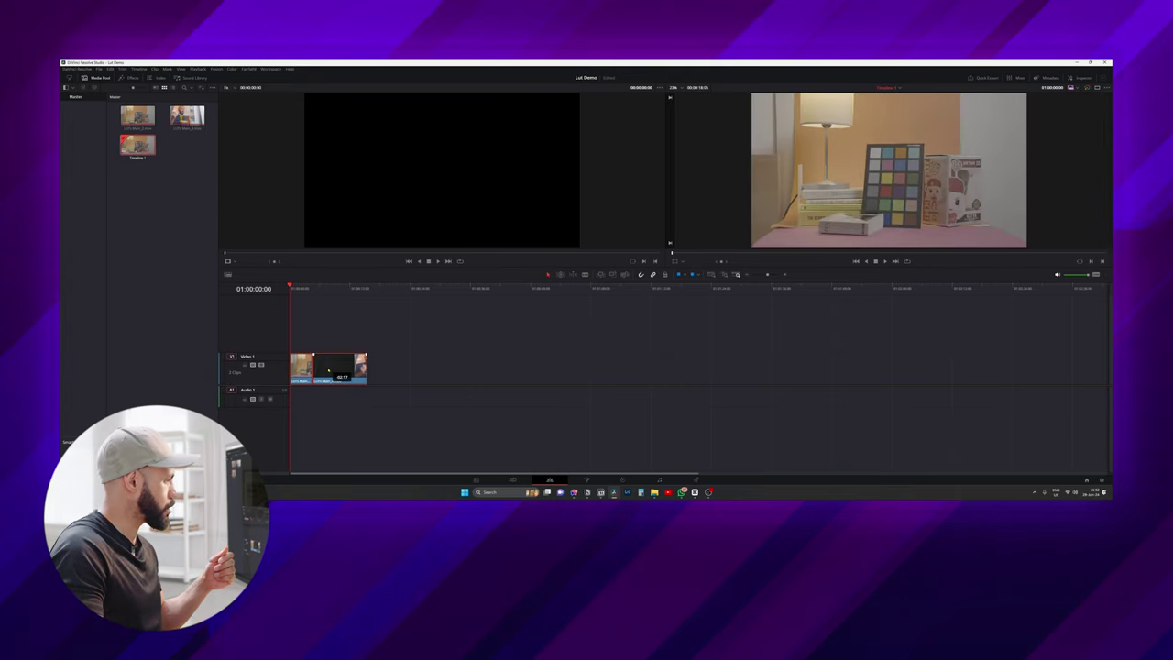
pyautogui.moveTo(295, 288); pyautogui.dragTo(299, 288)
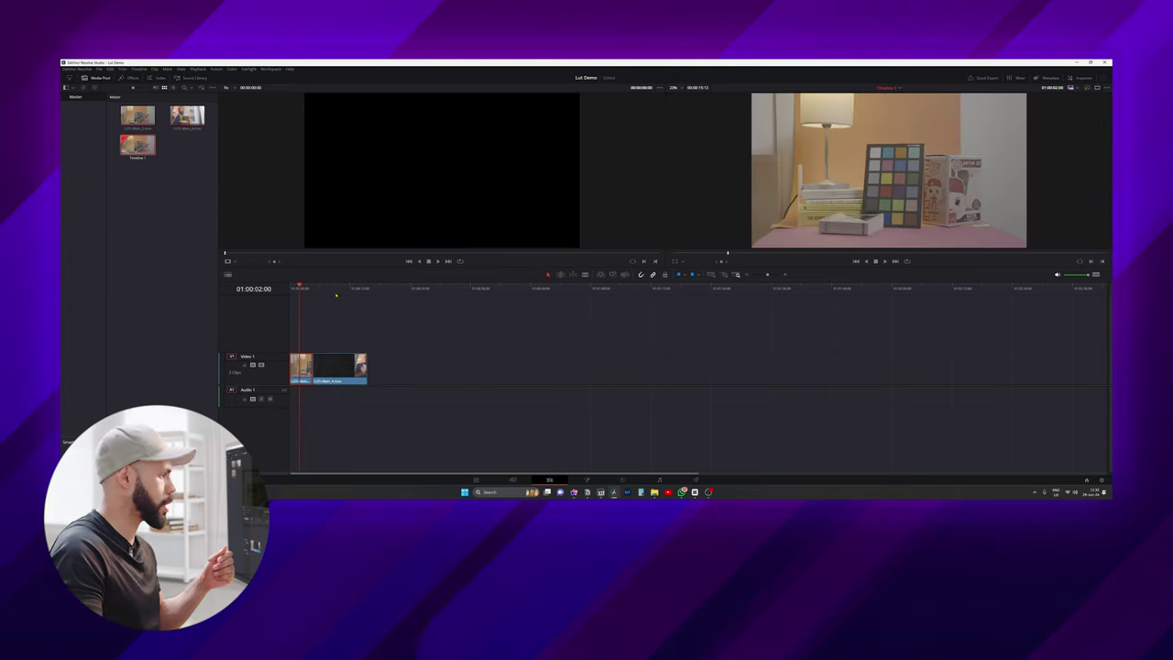
pyautogui.click(336, 289)
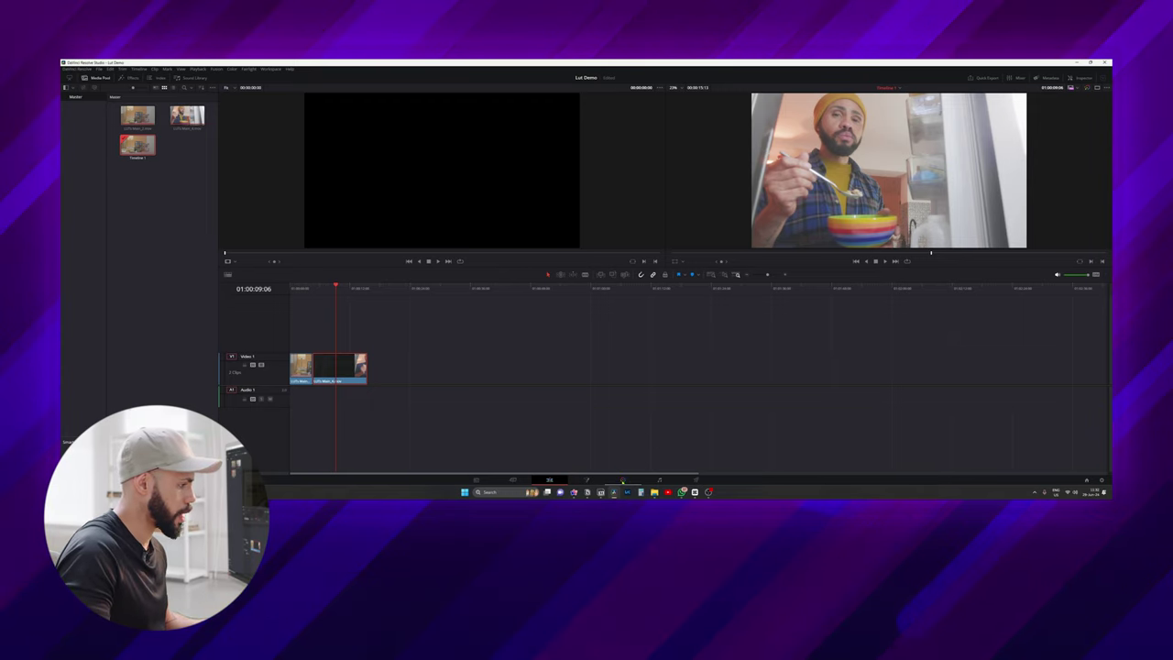
# Step: Switch to colour grading, go to the colour chart clip and move its node slightly away from the source input
pyautogui.click(622, 480)
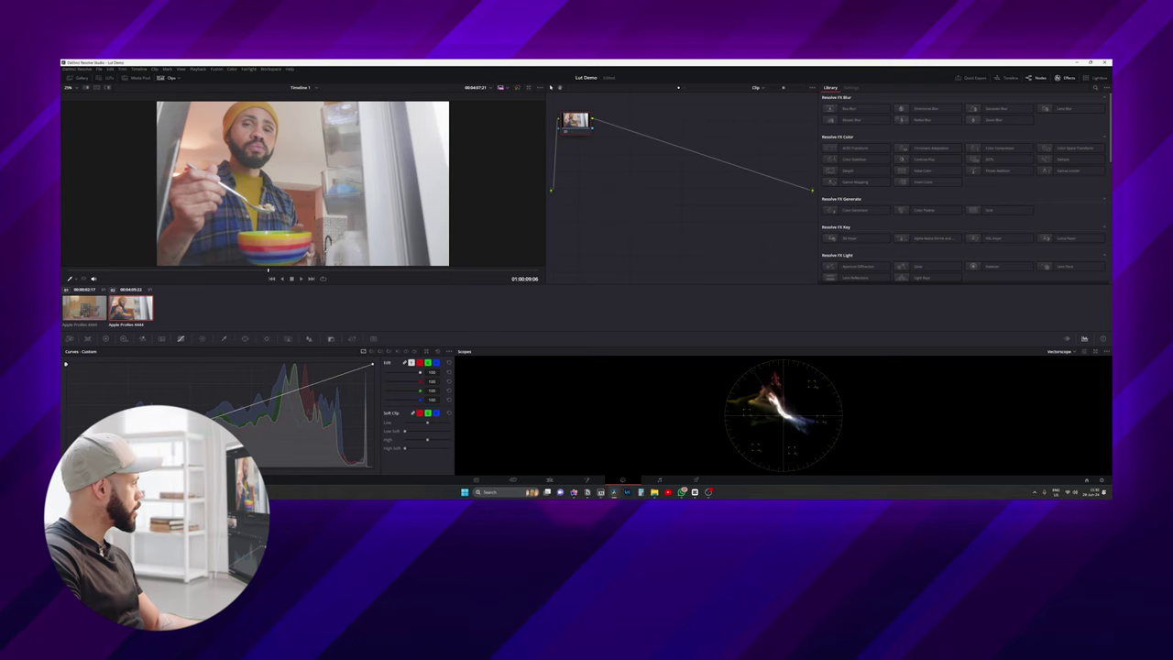
pyautogui.press('Up')
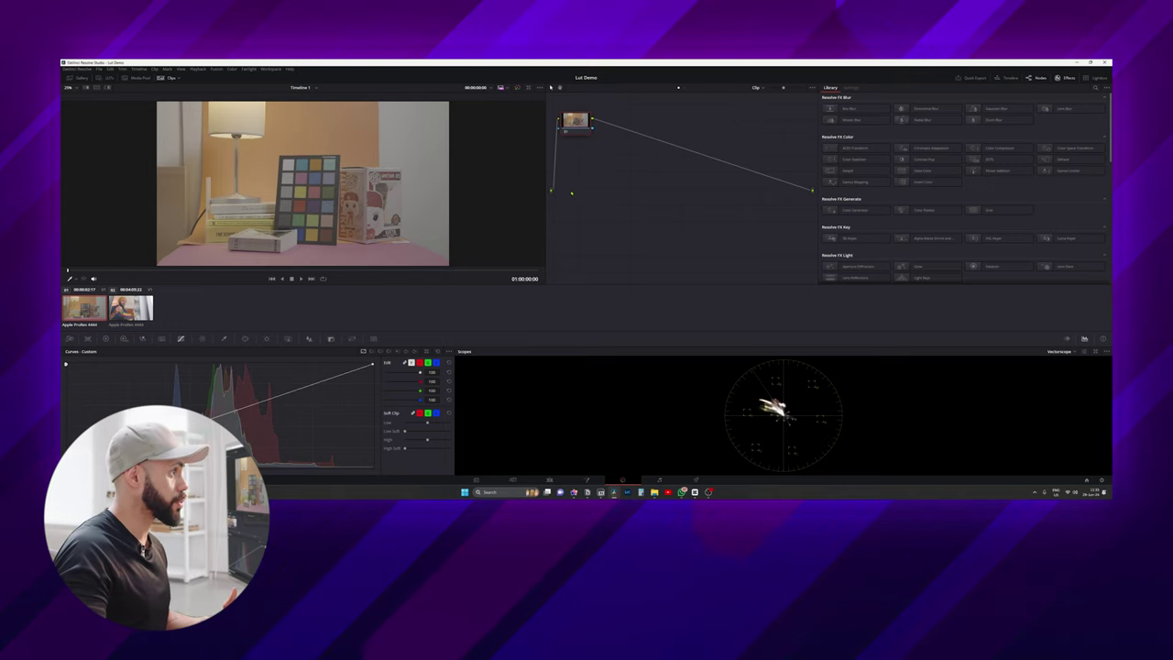
pyautogui.moveTo(576, 120); pyautogui.dragTo(600, 133)
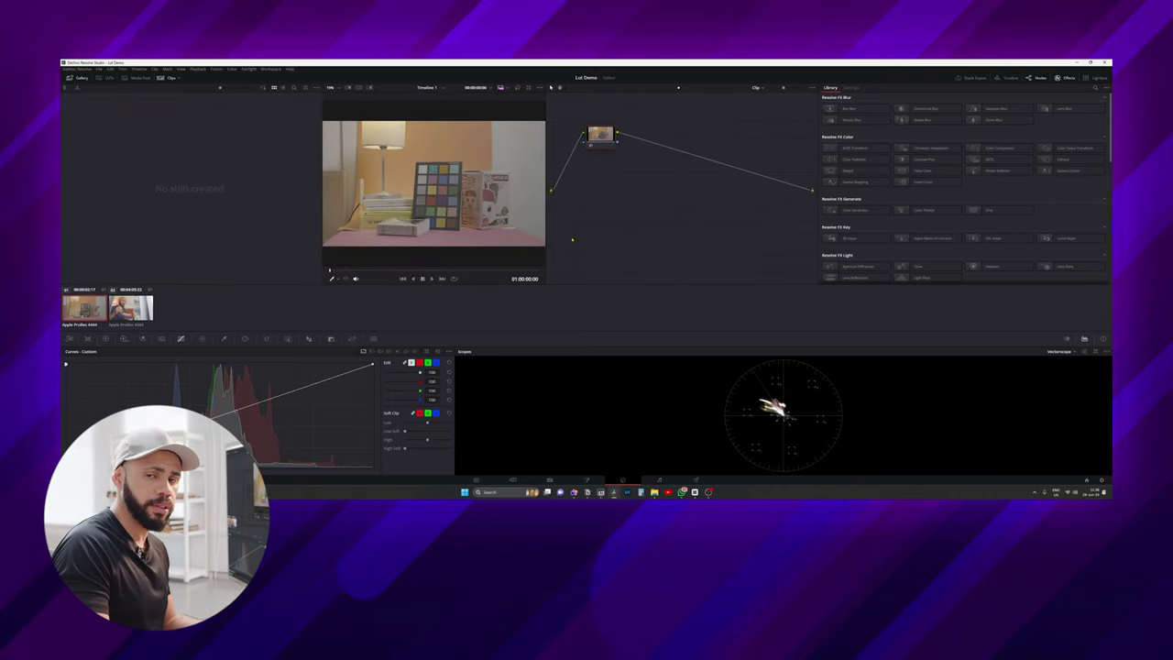
pyautogui.rightClick(597, 131)
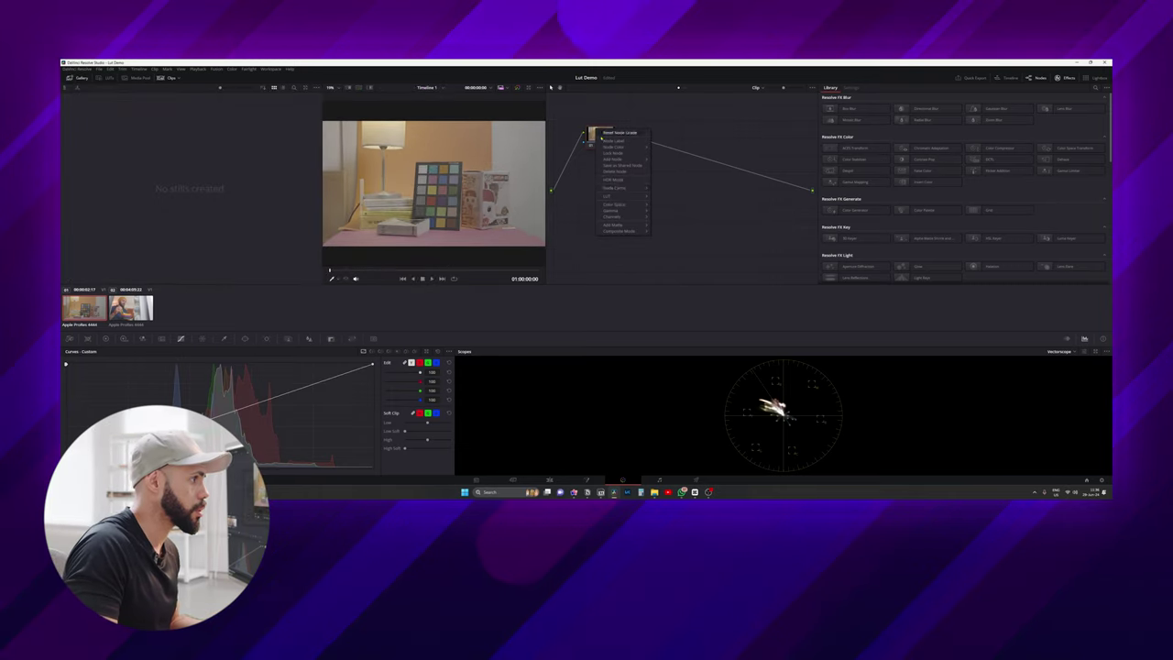
pyautogui.moveTo(622, 196)
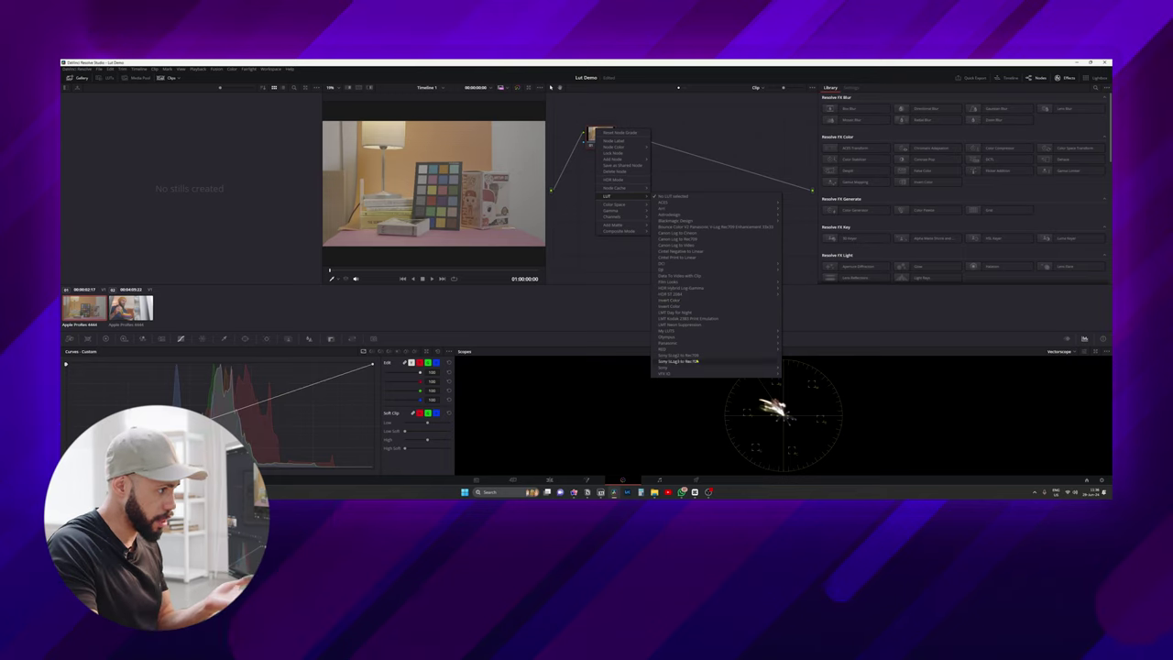
pyautogui.moveTo(715, 283)
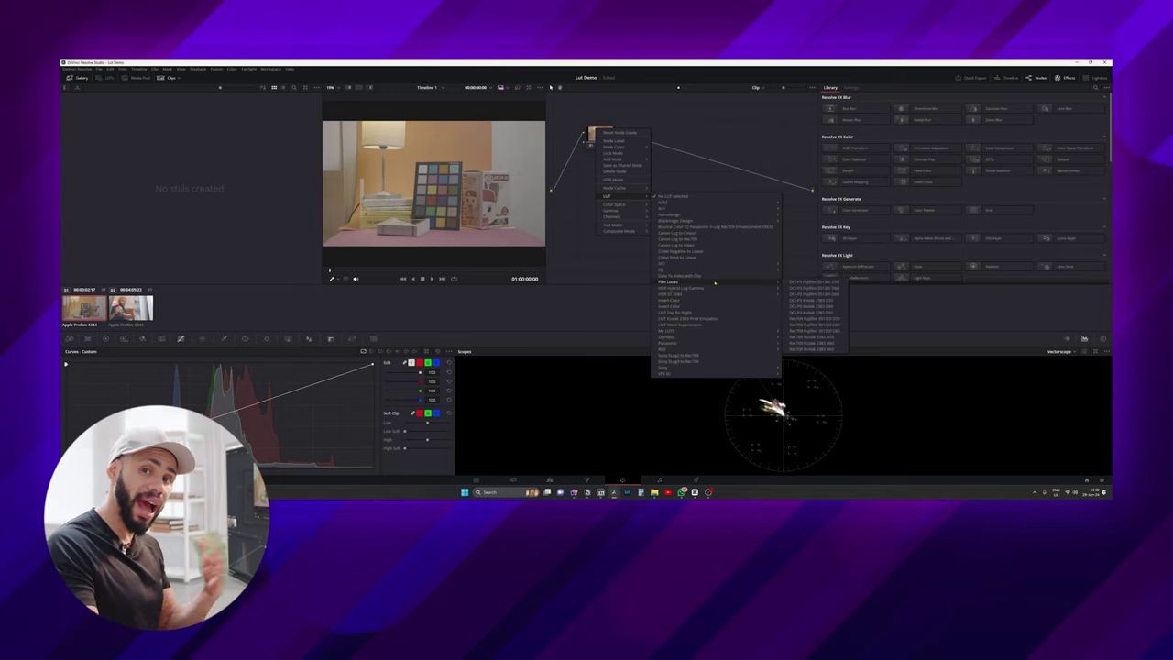
pyautogui.click(711, 122)
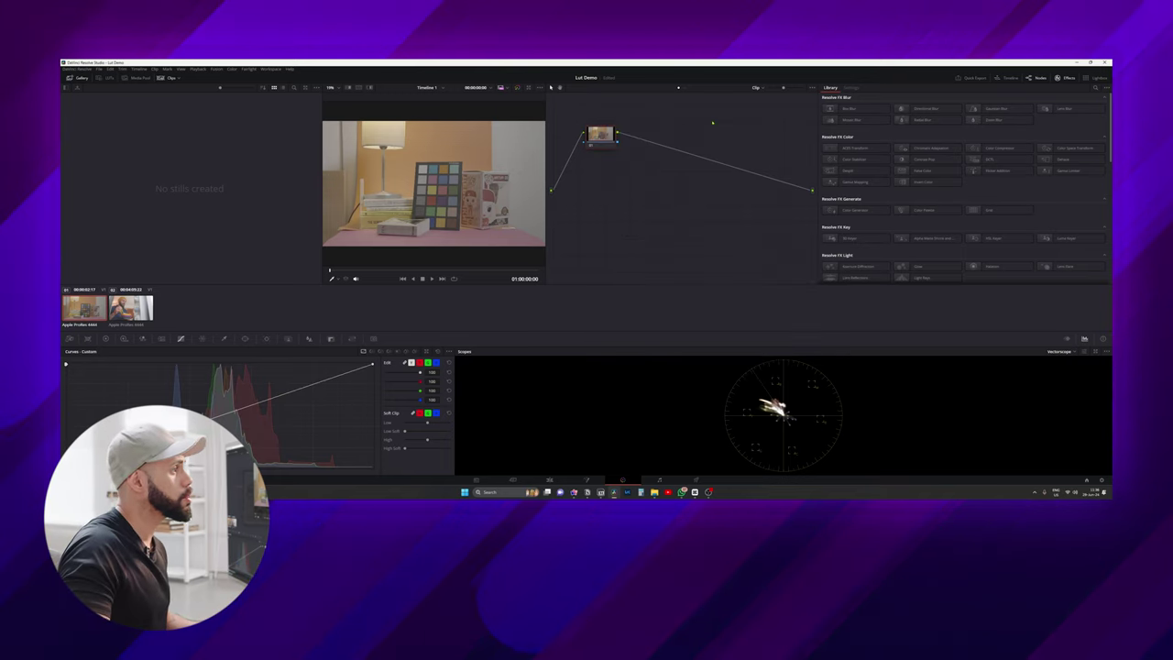
# Step: Show the LUT library and open its root LUT folder in the file manager
pyautogui.click(106, 78)
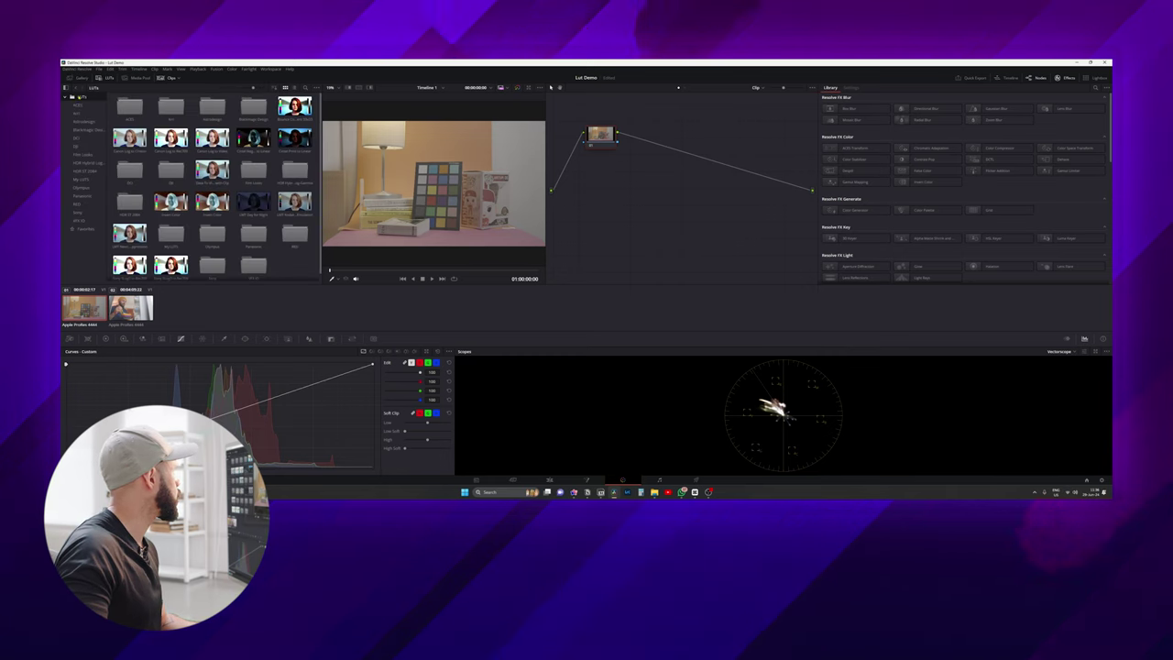
pyautogui.rightClick(82, 97)
pyautogui.click(84, 105)
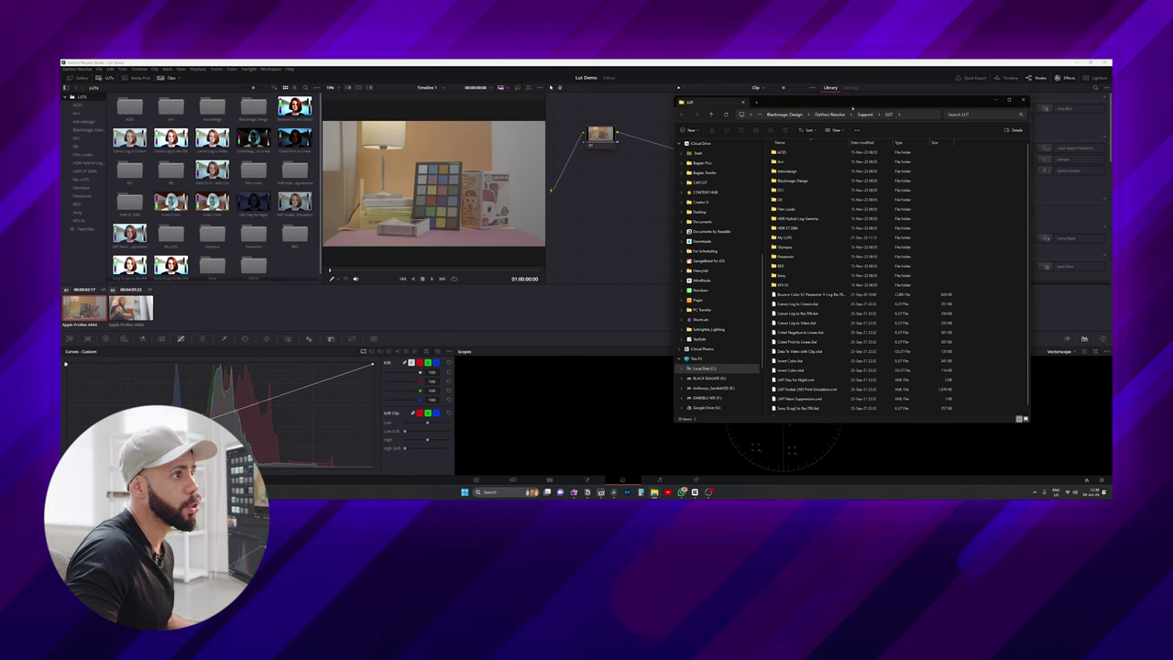
pyautogui.moveTo(864, 102); pyautogui.dragTo(795, 108)
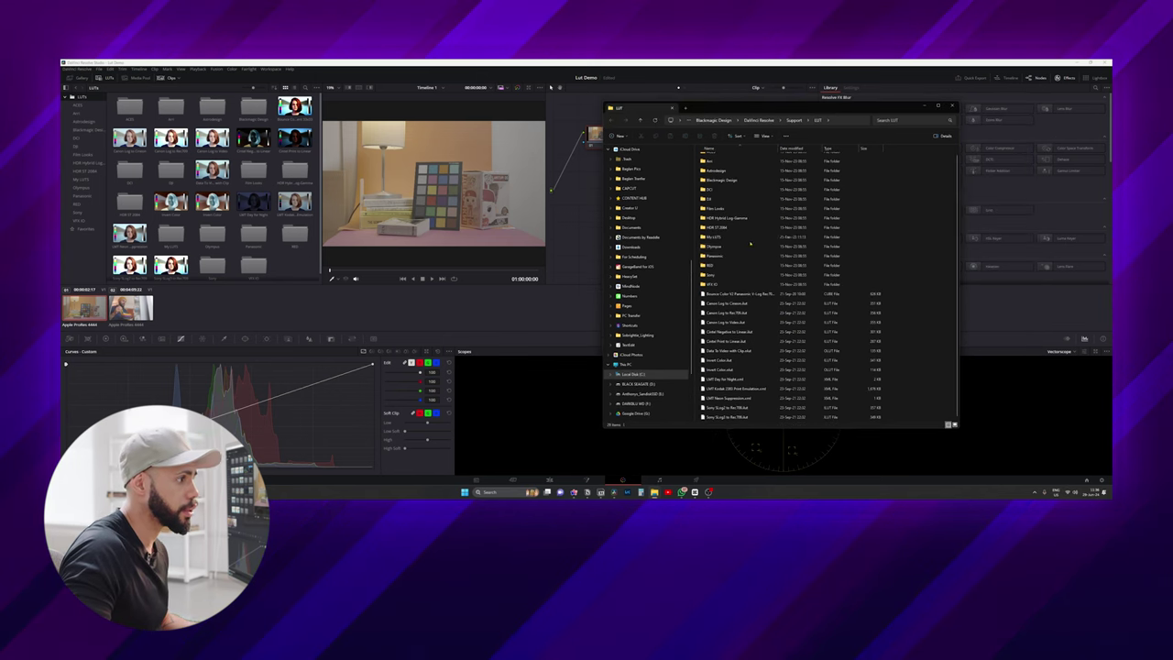
# Step: Create a folder named NEW LUTS inside the LUT folder and open it
pyautogui.rightClick(916, 387)
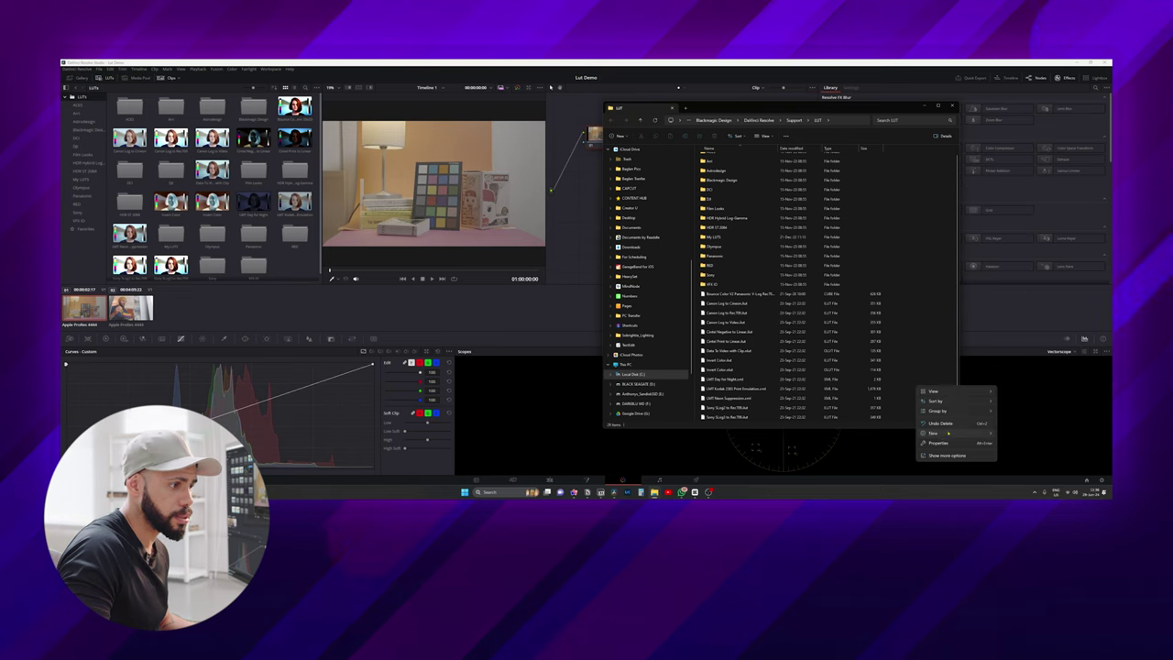
pyautogui.moveTo(949, 433)
pyautogui.click(1012, 349)
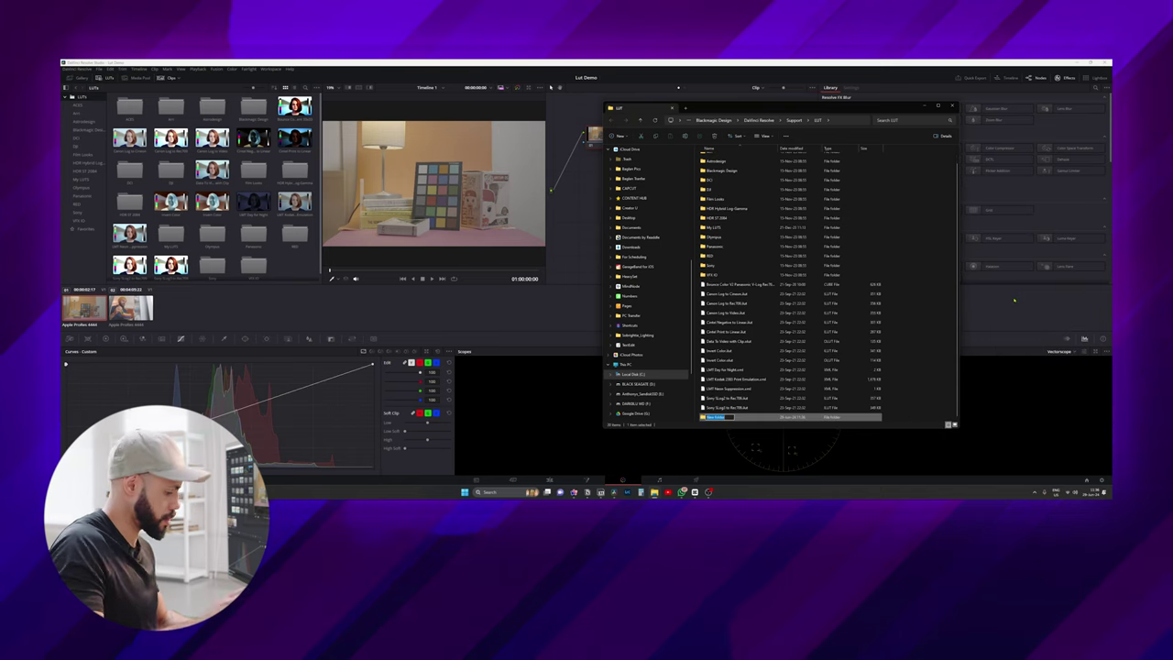
pyautogui.write('Sabe')
pyautogui.press('BackSpace')
pyautogui.press('BackSpace')
pyautogui.press('BackSpace')
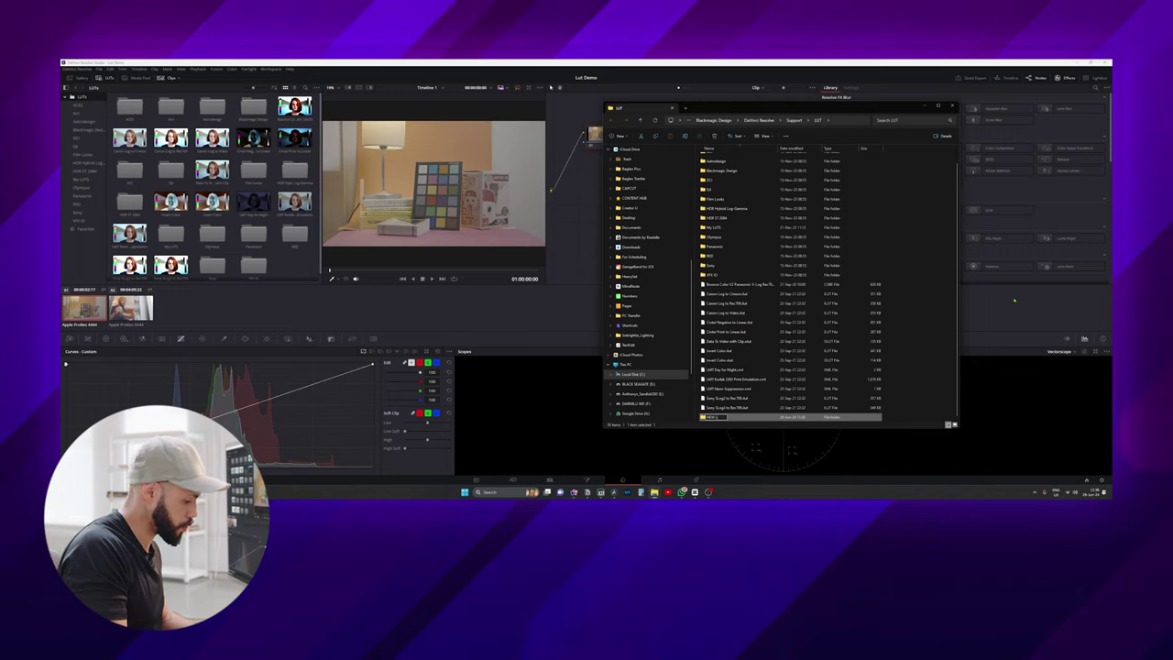
pyautogui.press('Return')
pyautogui.press('Return')
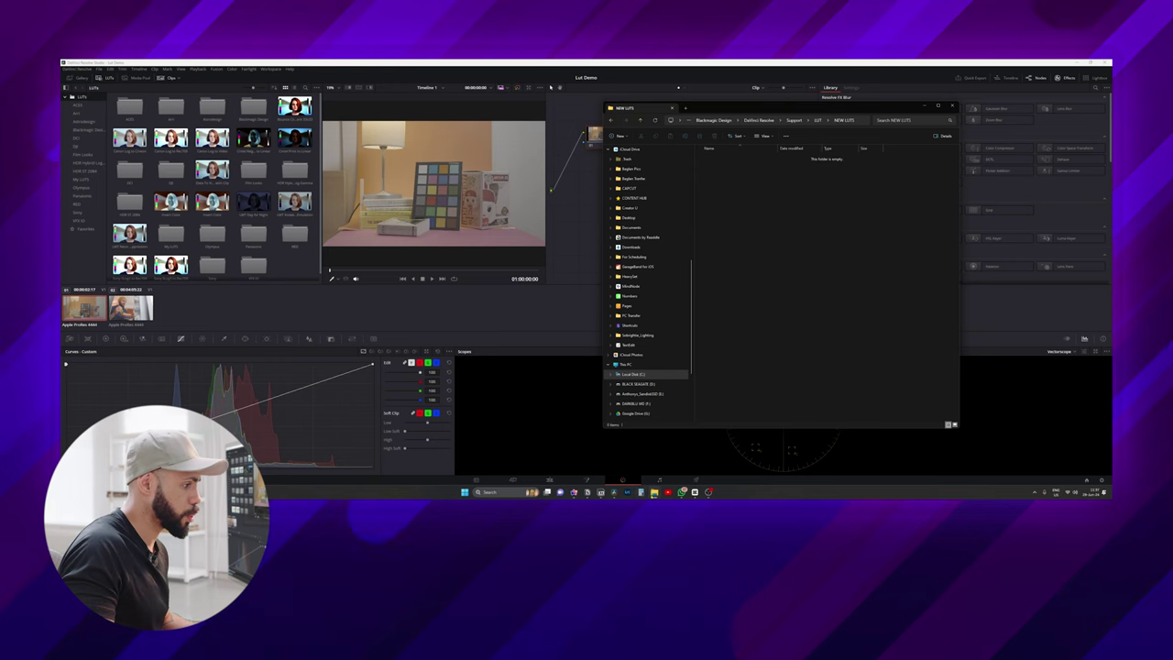
# Step: Copy the Eating Cereal inside the fridge LUT .cube file from the LUTs Resources Folder into the NEW LUTS folder
pyautogui.moveTo(653, 492)
pyautogui.click(630, 469)
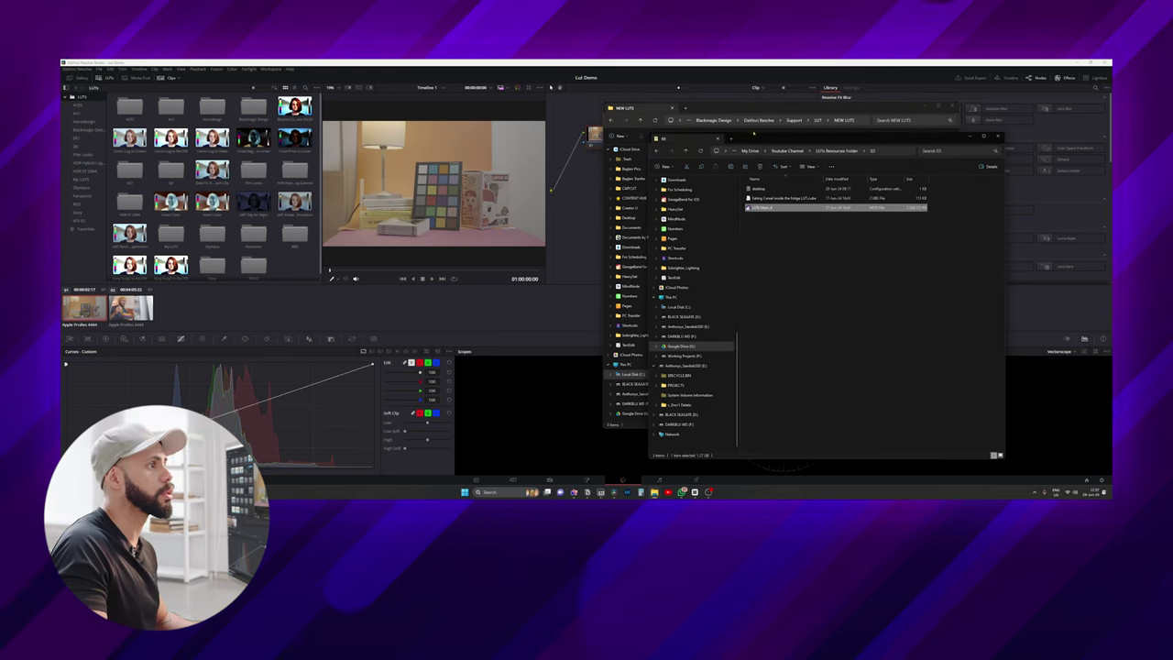
pyautogui.moveTo(749, 137); pyautogui.dragTo(279, 167)
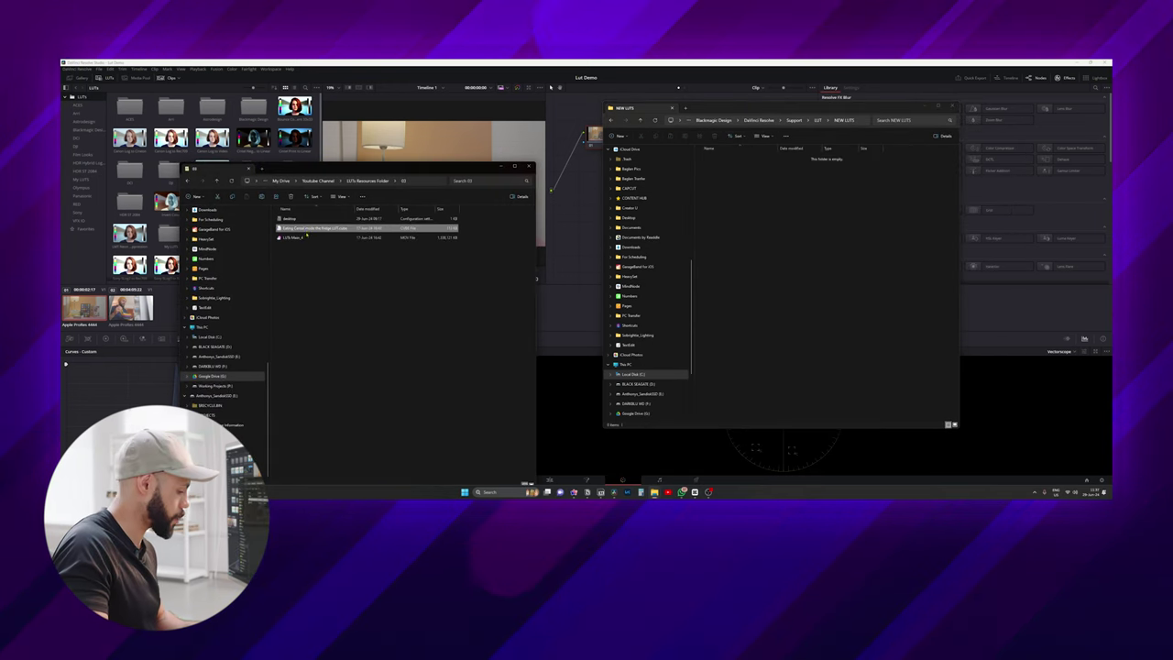
pyautogui.click(759, 213)
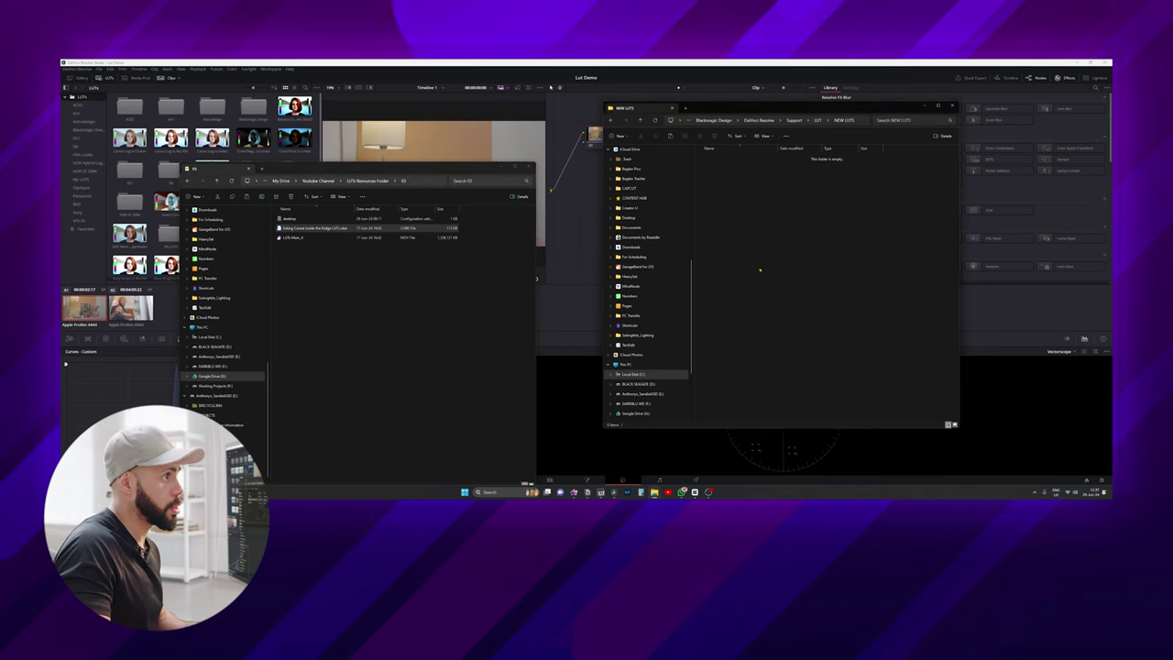
pyautogui.hotkey('ctrl', 'v')
# Step: Copy the S-log to Rec709 Conversion LUT .cube file from folder 02 of the LUTs Resources Folder into the NEW LUTS folder
pyautogui.click(366, 181)
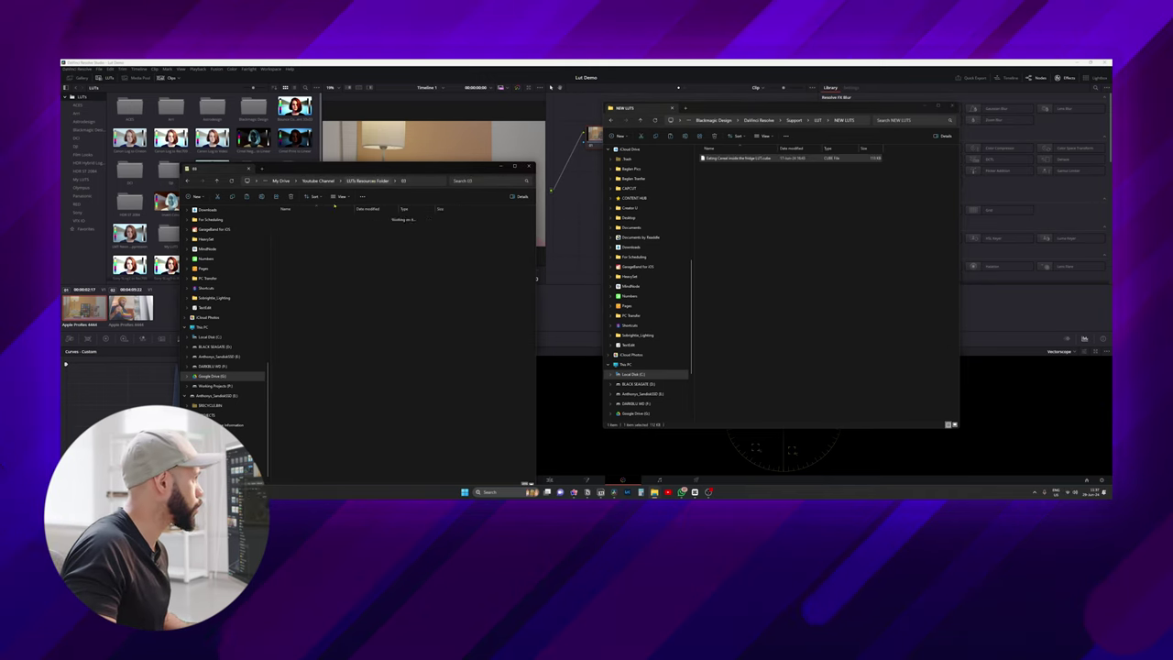
pyautogui.doubleClick(302, 218)
pyautogui.click(289, 237)
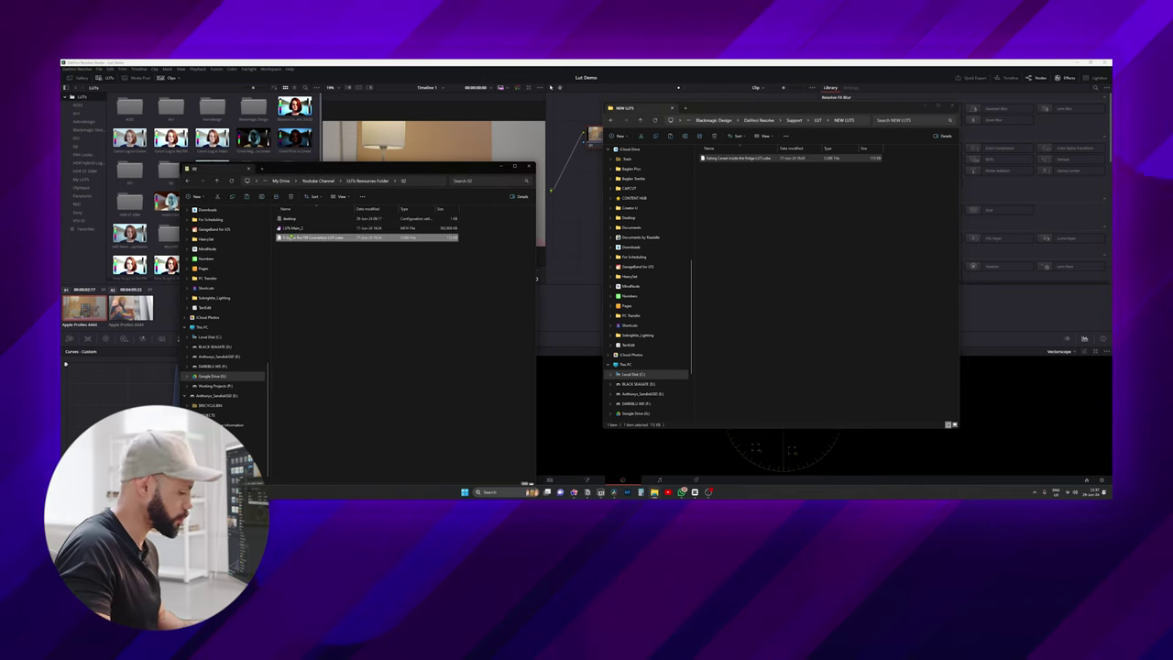
pyautogui.click(734, 241)
pyautogui.hotkey('ctrl', 'v')
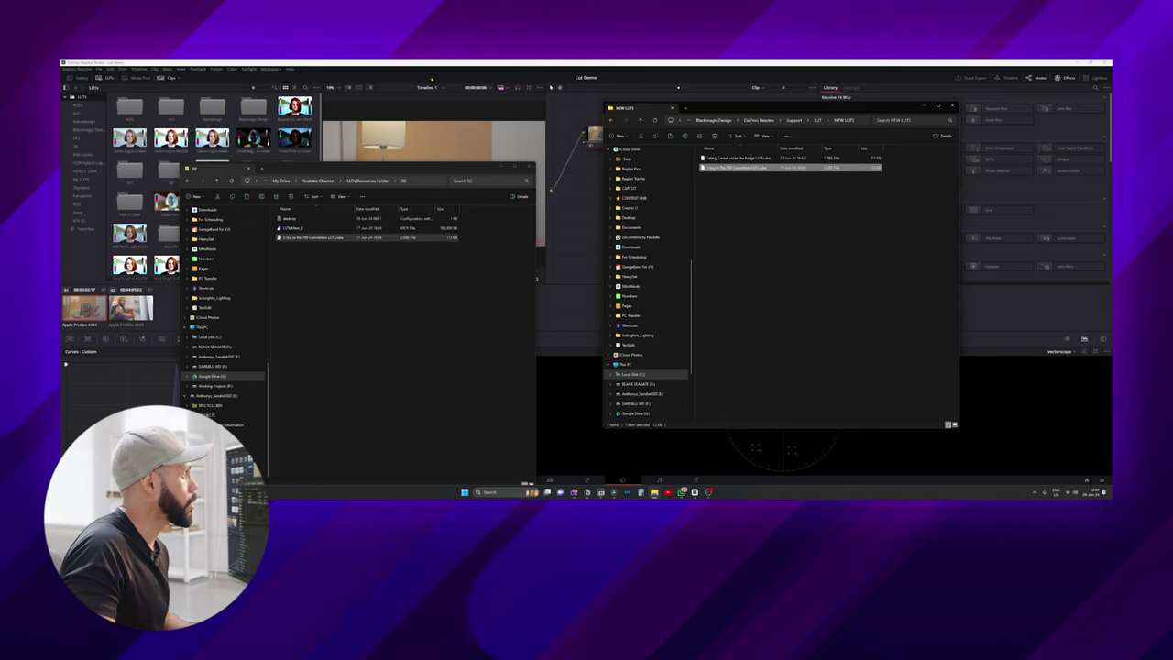
# Step: Refresh Resolve's LUT library and apply the S-log to Rec709 Conversion LUT from NEW LUTS to the colour chart clip's node
pyautogui.click(430, 79)
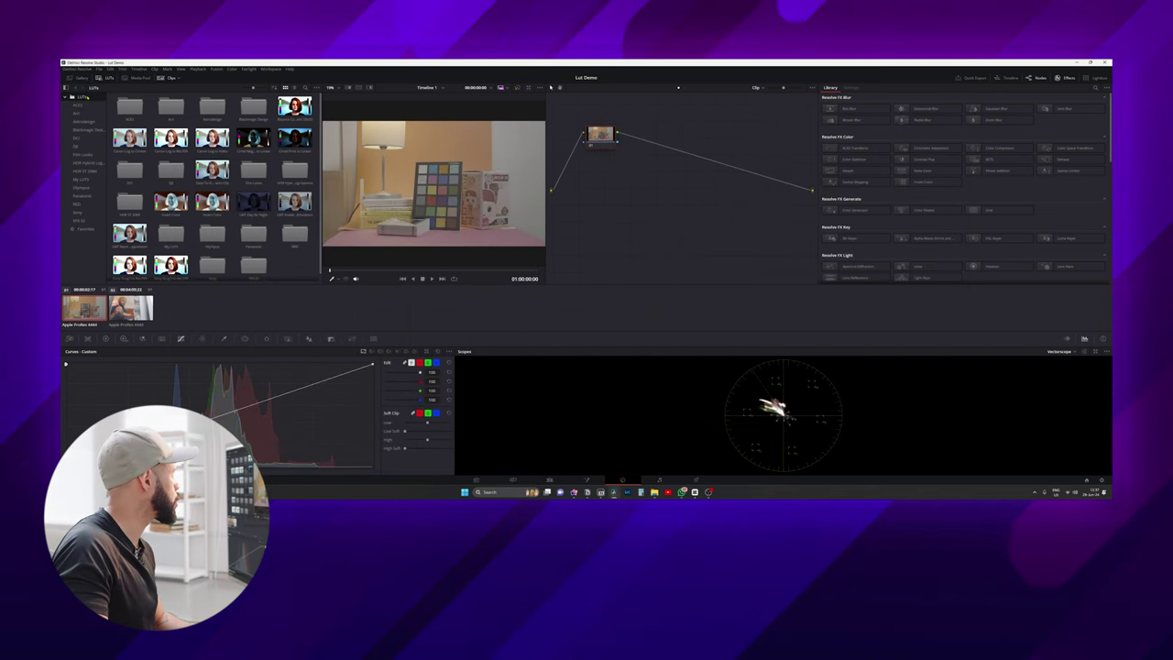
pyautogui.click(82, 187)
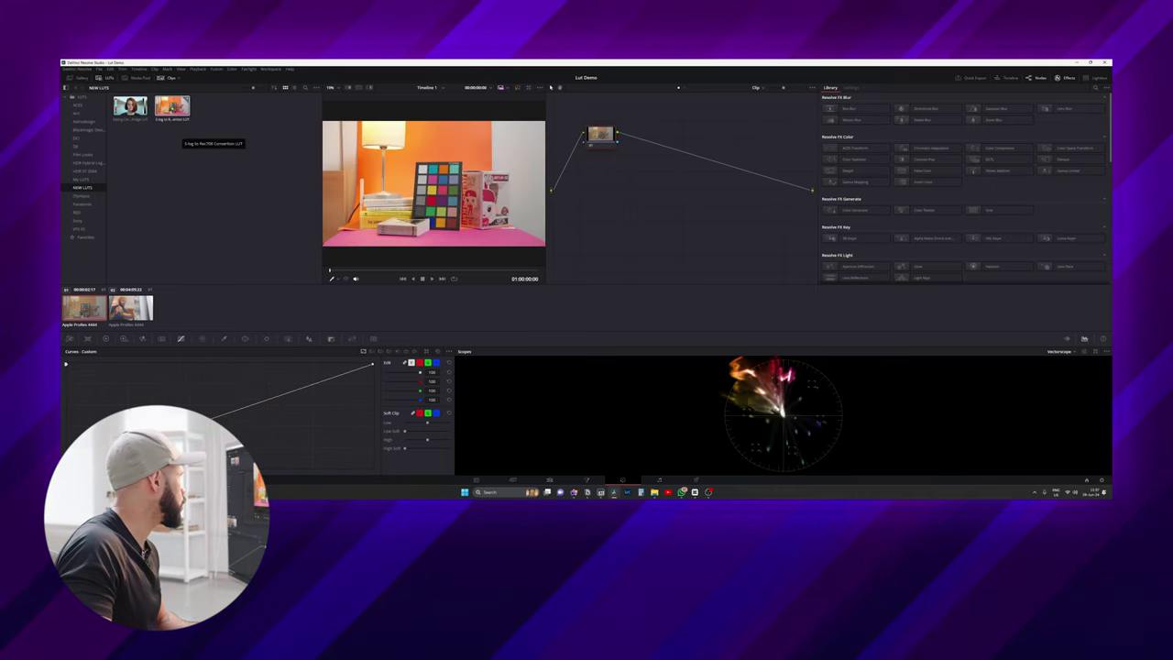
pyautogui.moveTo(174, 108); pyautogui.dragTo(612, 143)
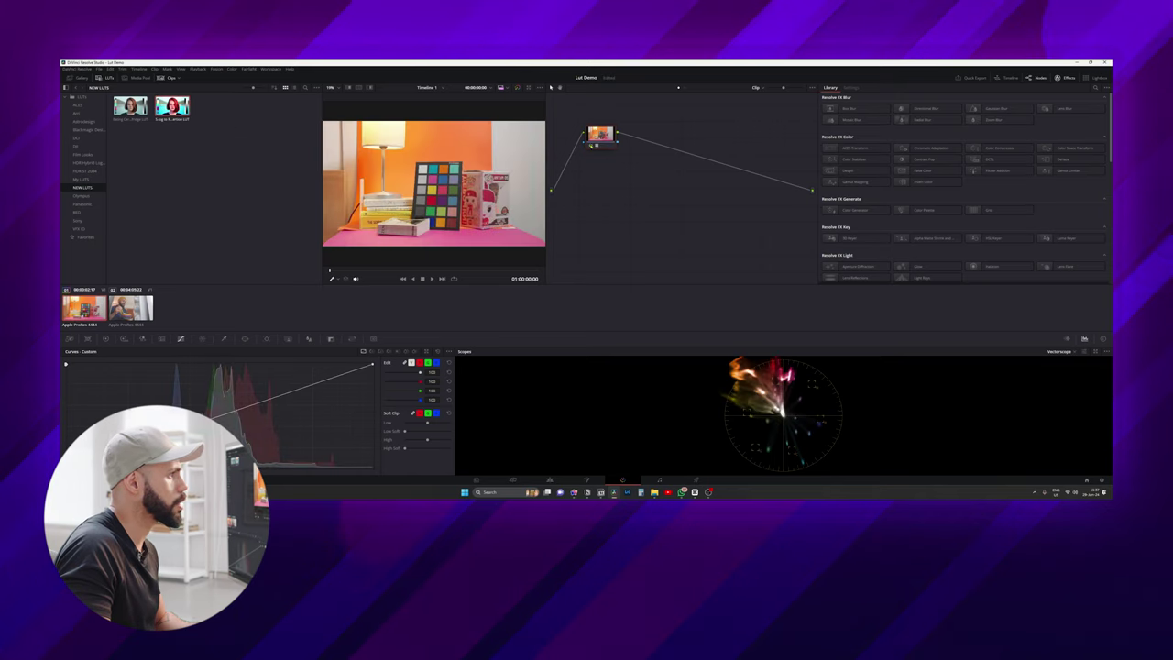
pyautogui.click(591, 146)
pyautogui.click(591, 145)
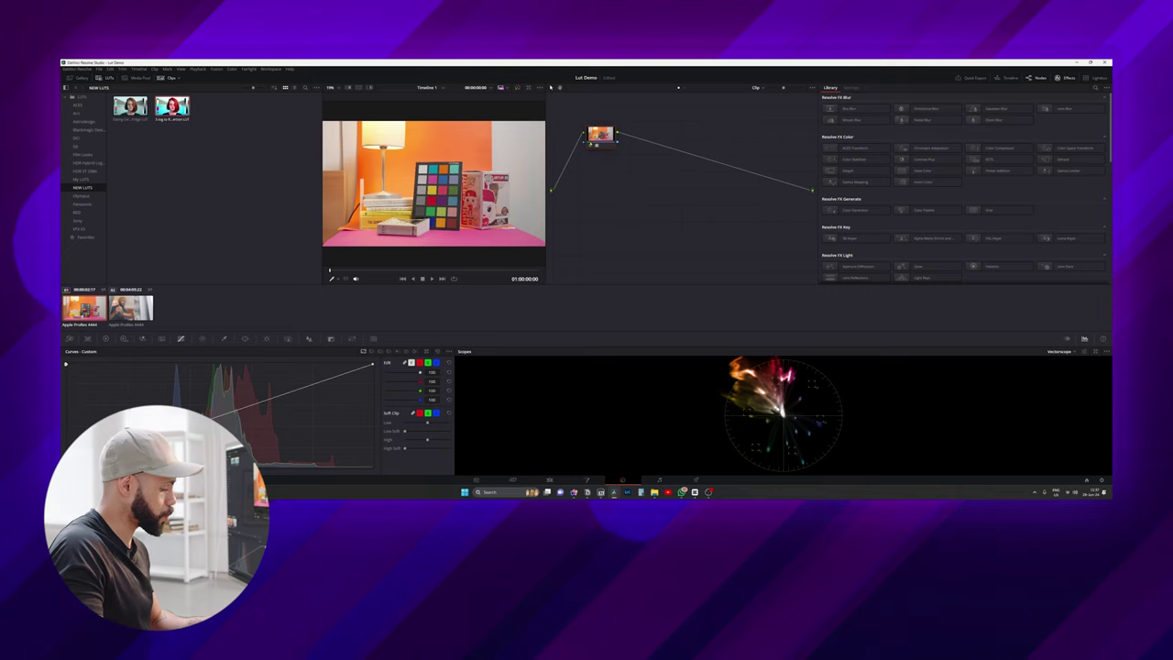
# Step: Reset the colour chart clip's node to clear its LUT, and move the node away from the source input again
pyautogui.hotkey('ctrl', 'd')
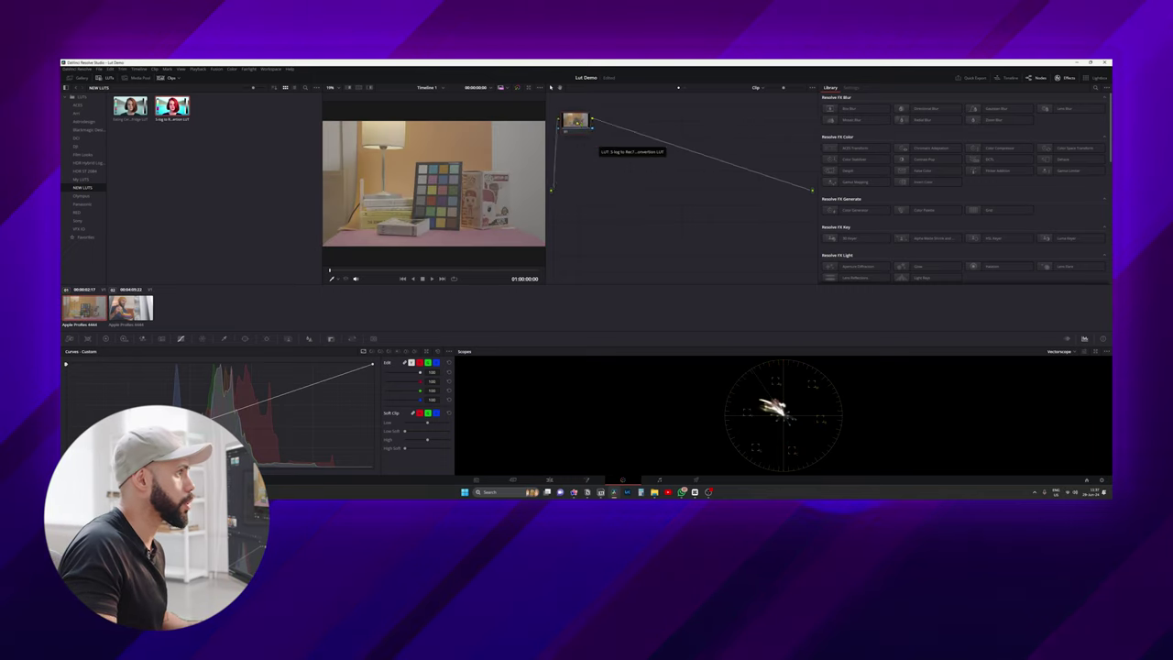
pyautogui.moveTo(575, 120); pyautogui.dragTo(622, 135)
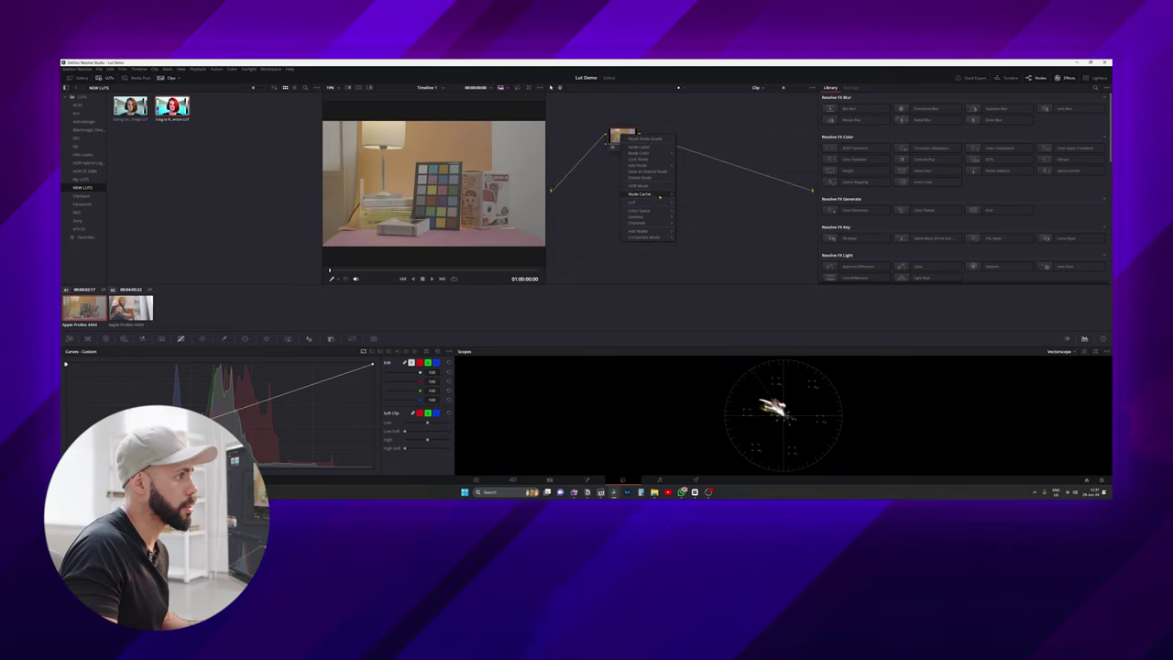
# Step: Try the built-in Sony SLog2 to Rec709 LUT on the colour chart clip's node and undo it
pyautogui.moveTo(661, 203)
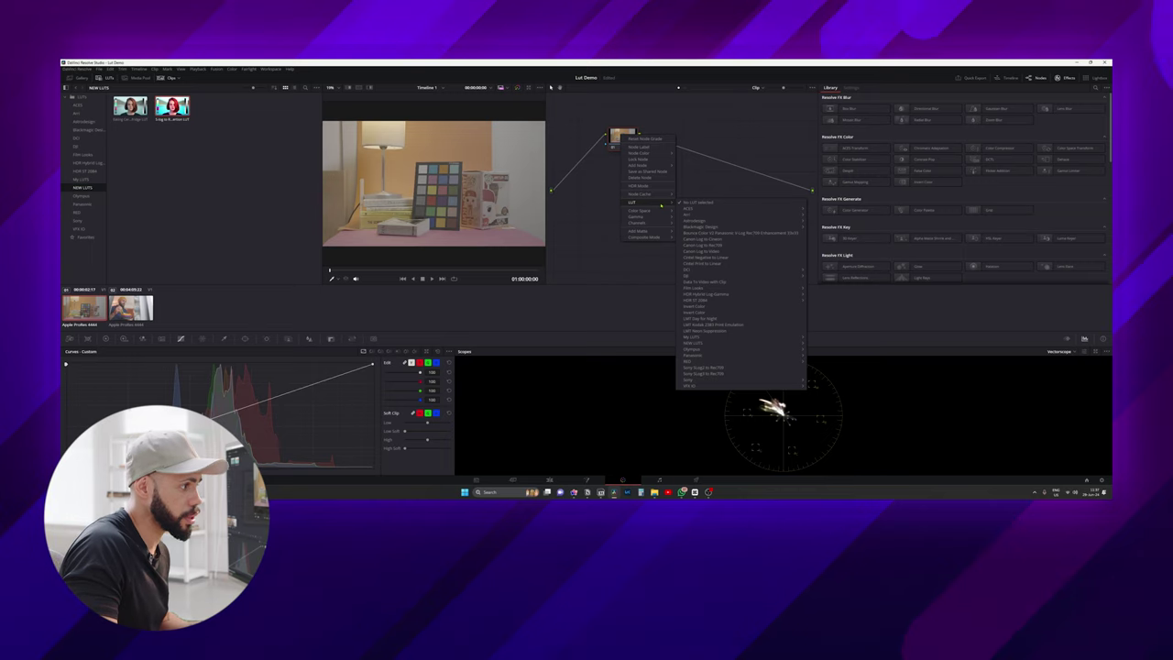
pyautogui.click(728, 367)
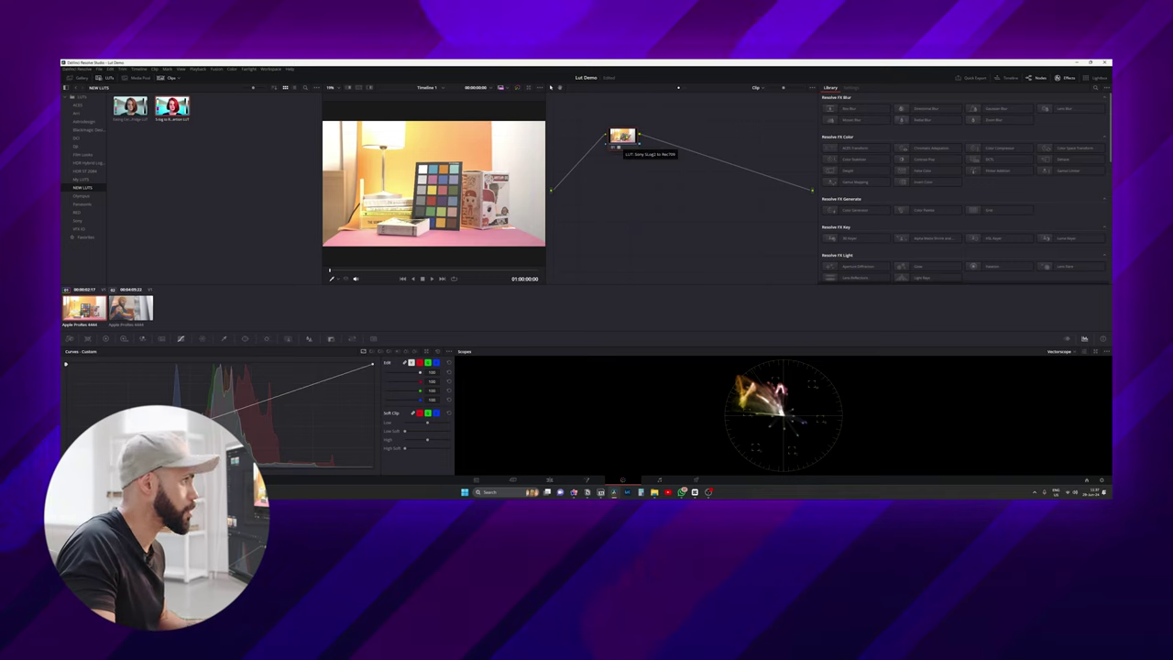
pyautogui.hotkey('ctrl', 'z')
# Step: Try the built-in Sony SLog3 to Rec709 LUT on the colour chart clip's node and undo it
pyautogui.rightClick(624, 138)
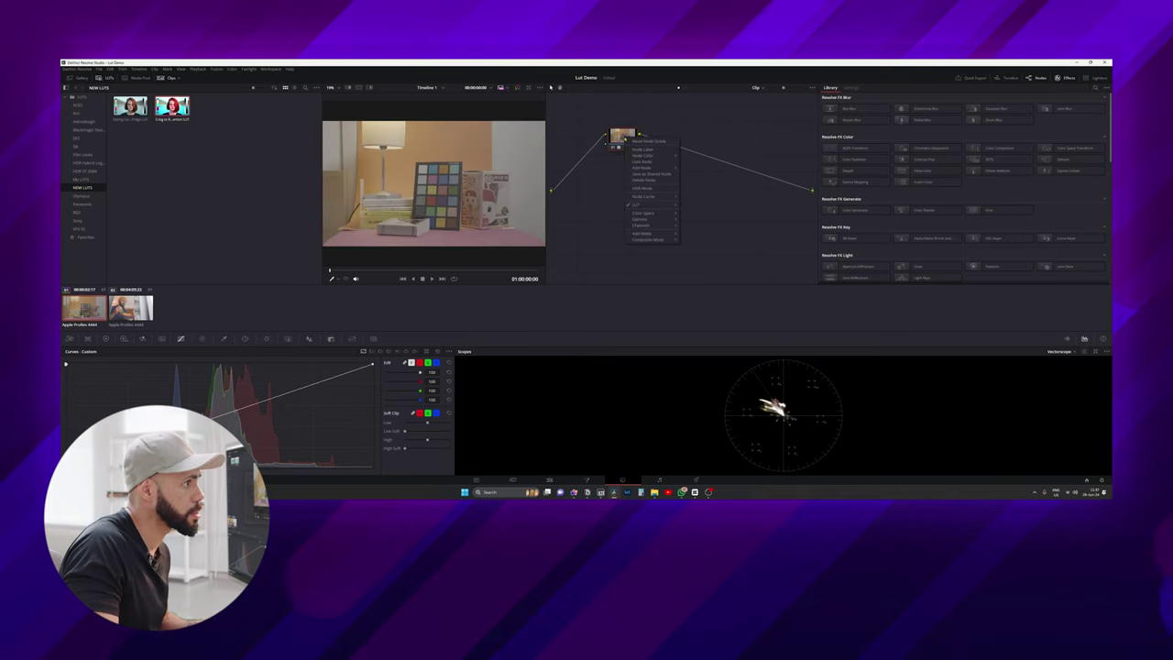
pyautogui.click(672, 206)
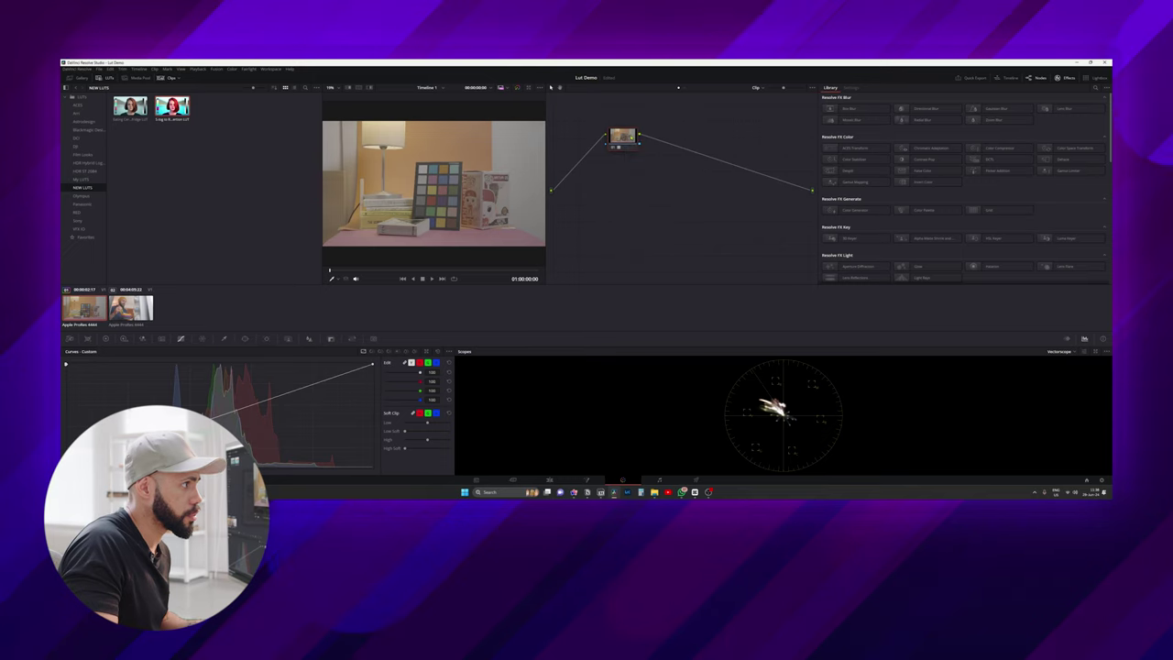
pyautogui.rightClick(630, 139)
pyautogui.moveTo(646, 207)
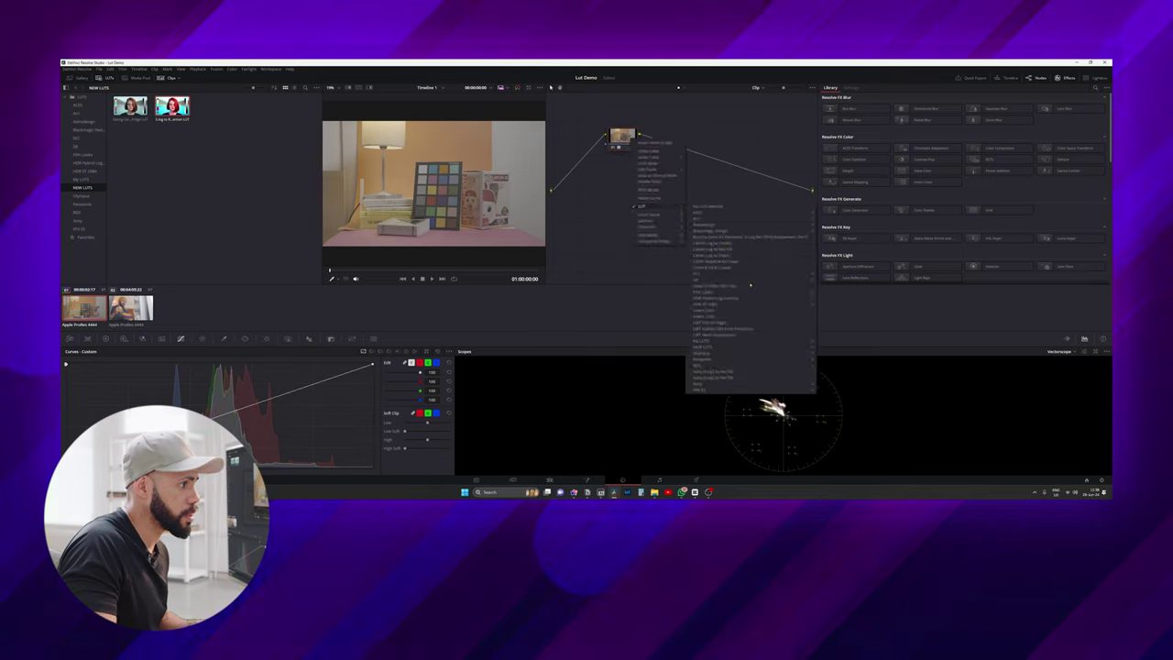
pyautogui.click(747, 377)
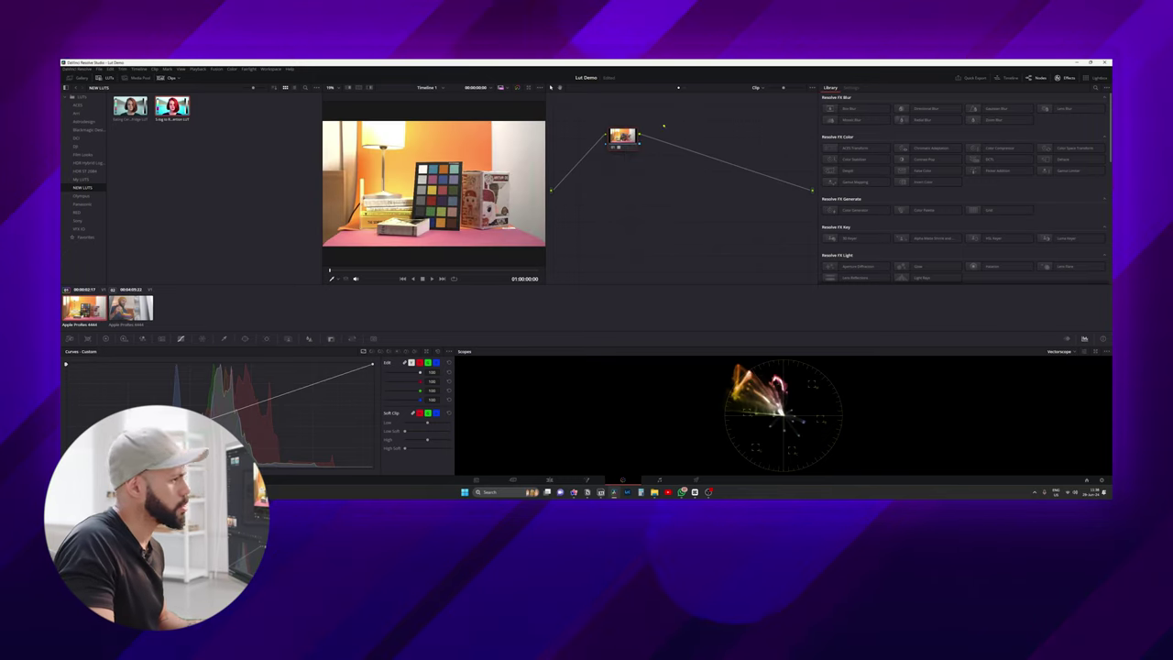
pyautogui.hotkey('ctrl', 'z')
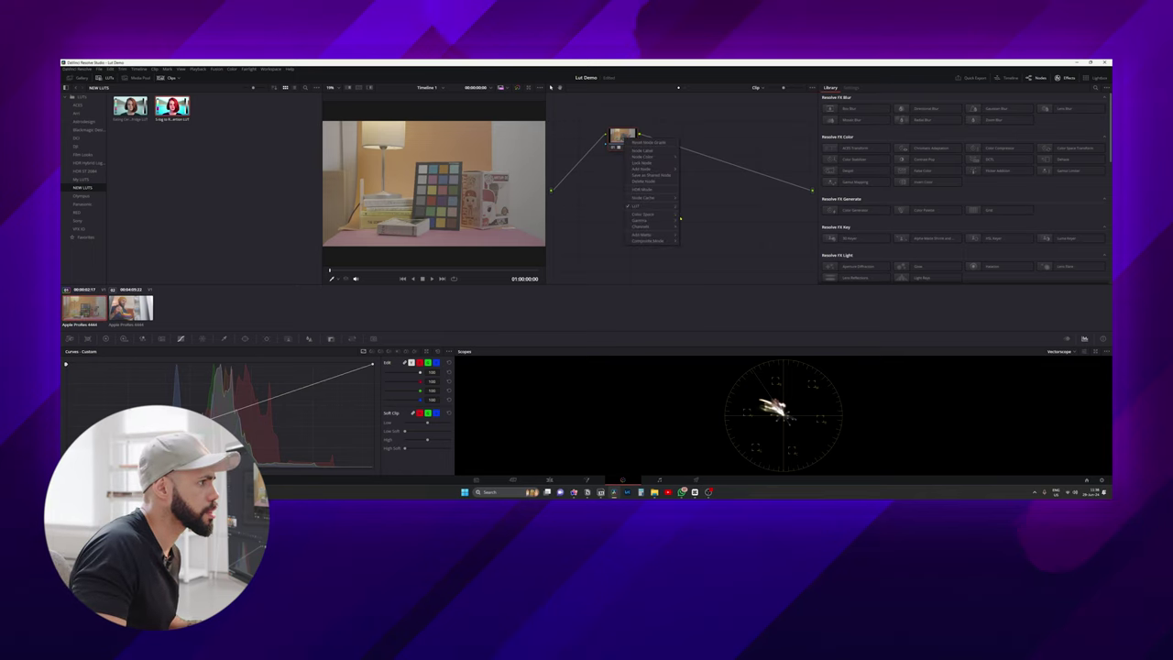
# Step: Apply a LUT from the Sony LUT set to the colour chart clip's node and compare the image with the node disabled and enabled
pyautogui.moveTo(646, 206)
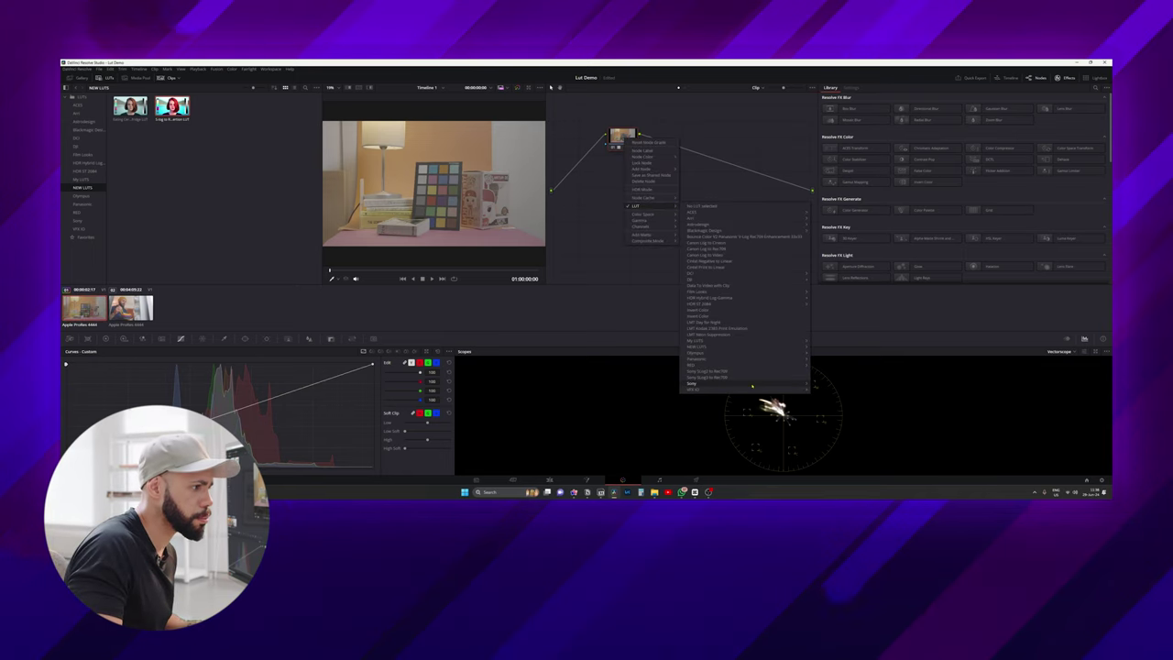
pyautogui.moveTo(794, 382)
pyautogui.click(848, 383)
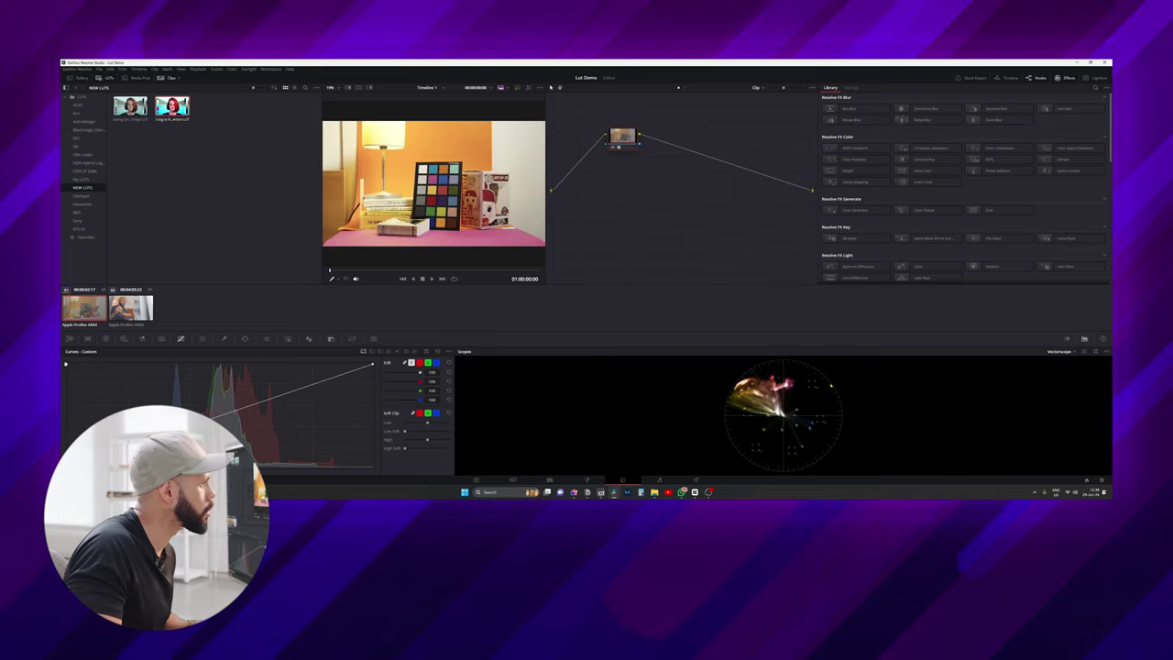
pyautogui.hotkey('ctrl', 'd')
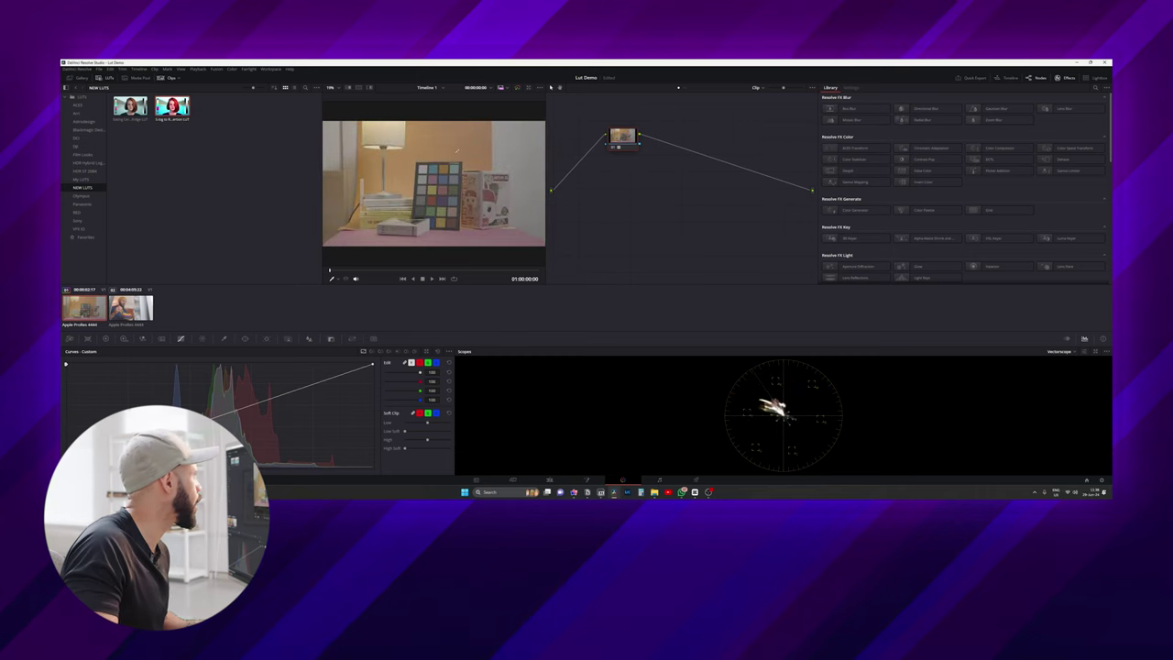
pyautogui.hotkey('ctrl', 'd')
pyautogui.hotkey('ctrl', 'd')
pyautogui.hotkey('ctrl', 'd')
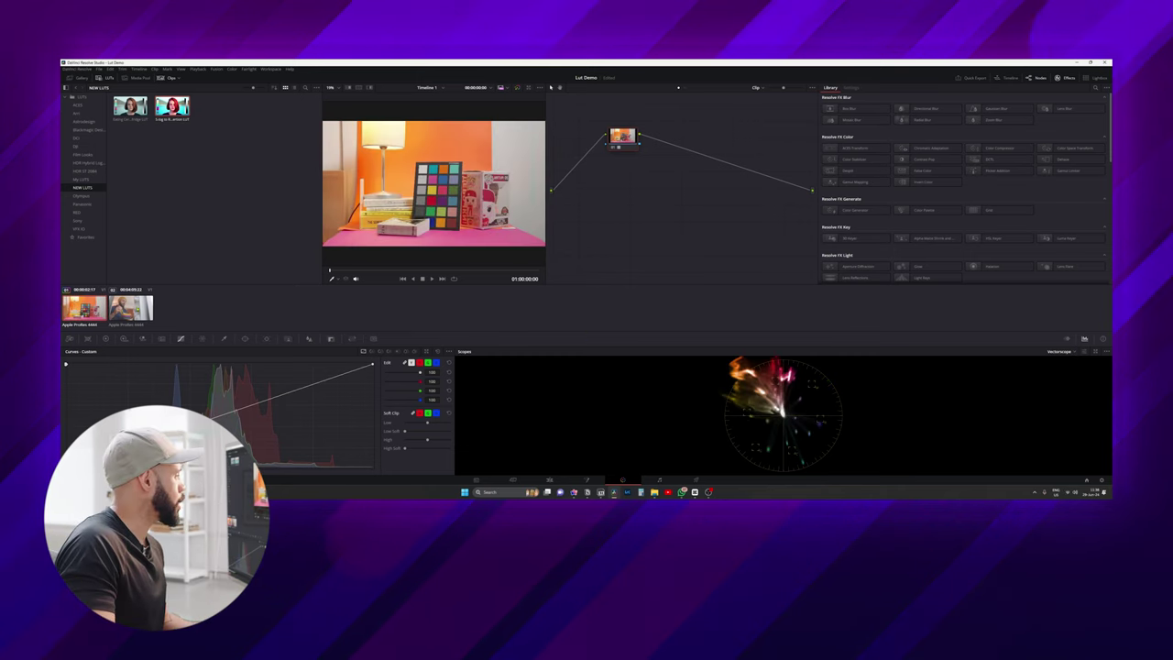
# Step: At 01:00:10:06 in the cereal-eating clip, apply the Eating Cereal inside the fridge LUT from NEW LUTS to its node
pyautogui.click(130, 307)
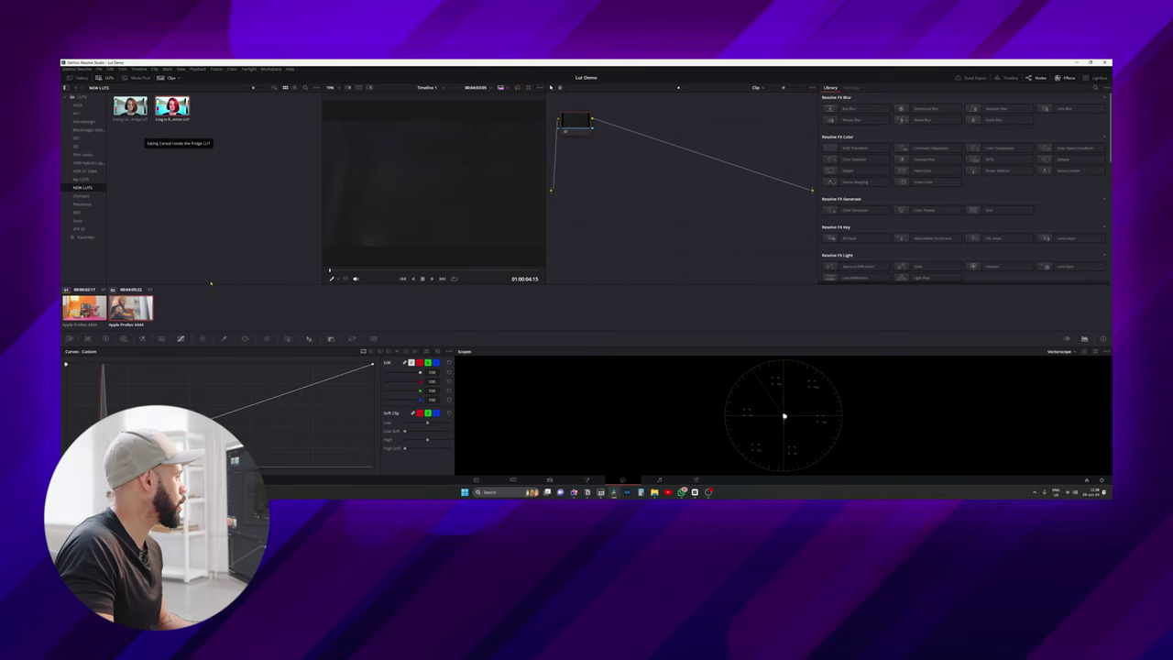
pyautogui.moveTo(358, 269); pyautogui.dragTo(438, 269)
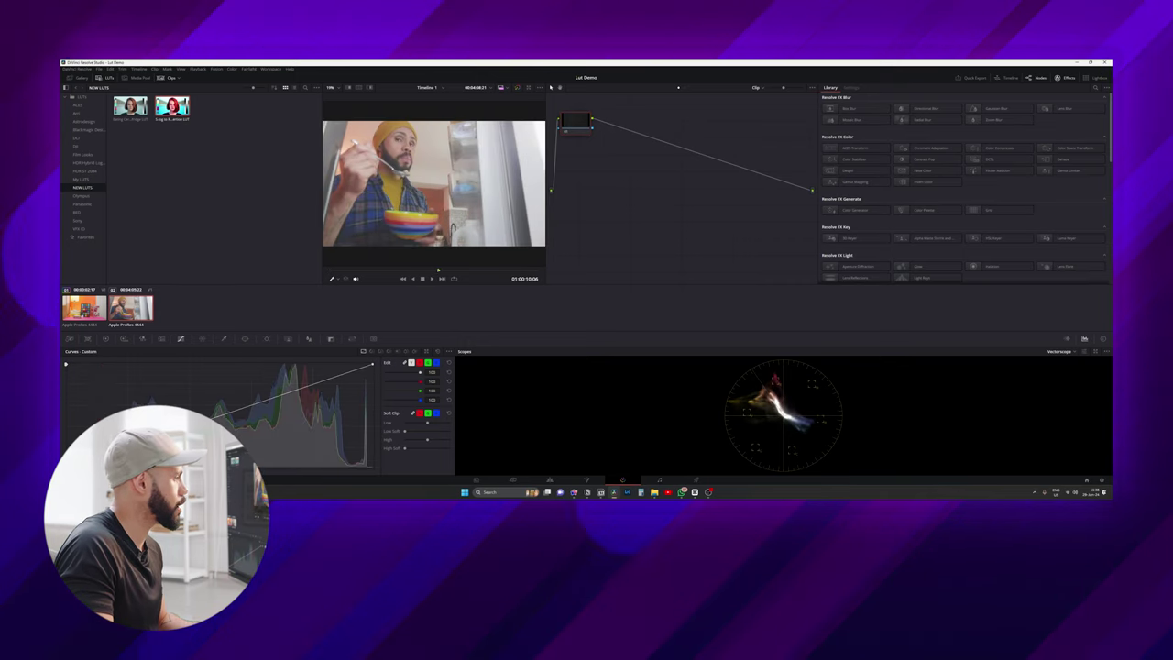
pyautogui.moveTo(131, 109); pyautogui.dragTo(576, 124)
# Step: Add a serial node after the cereal clip's LUT node and try a midtone point on its custom curve
pyautogui.hotkey('alt', 's')
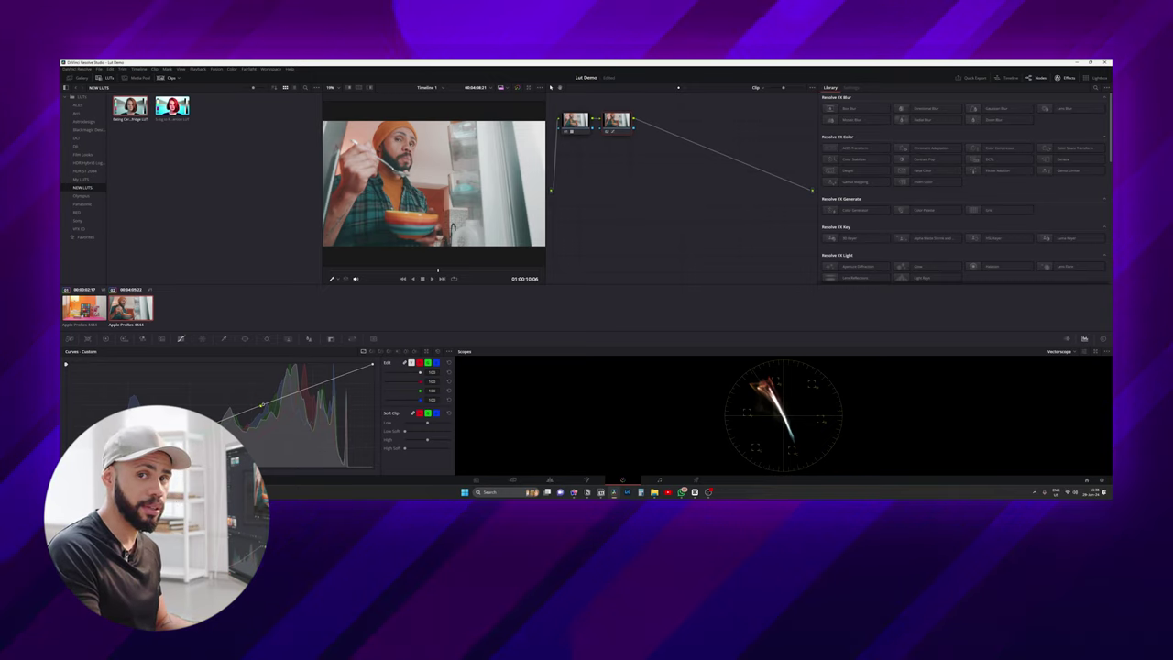
pyautogui.click(255, 408)
pyautogui.rightClick(254, 408)
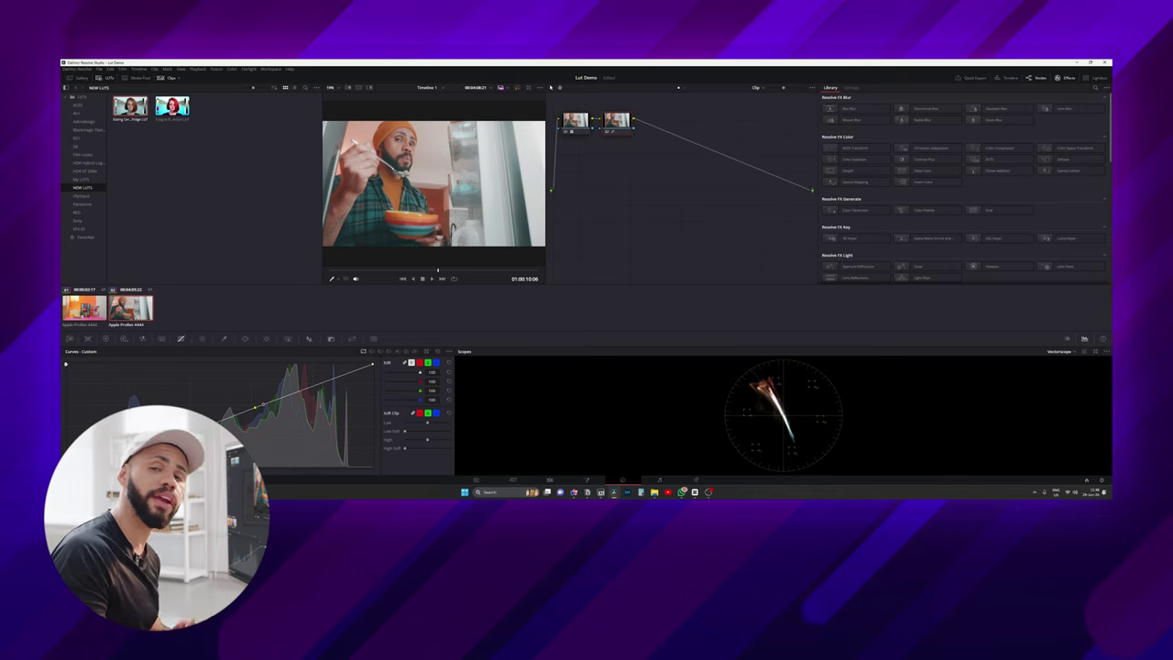